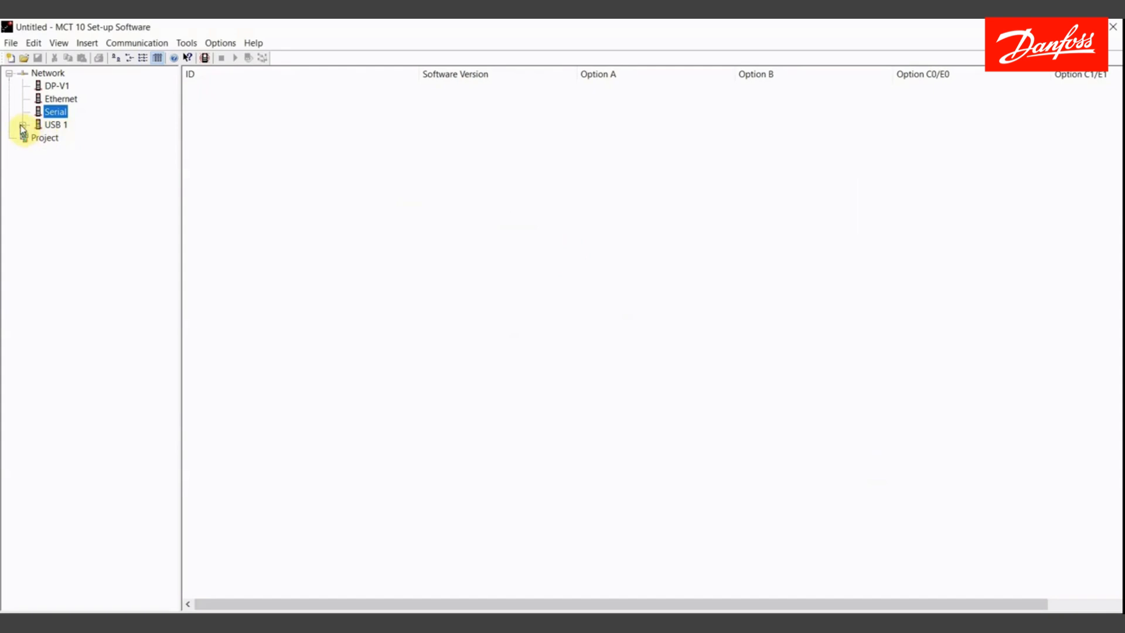
- Open the FC-102 drive under USB 1 and browse its function tree and parameter groups
click(22, 125)
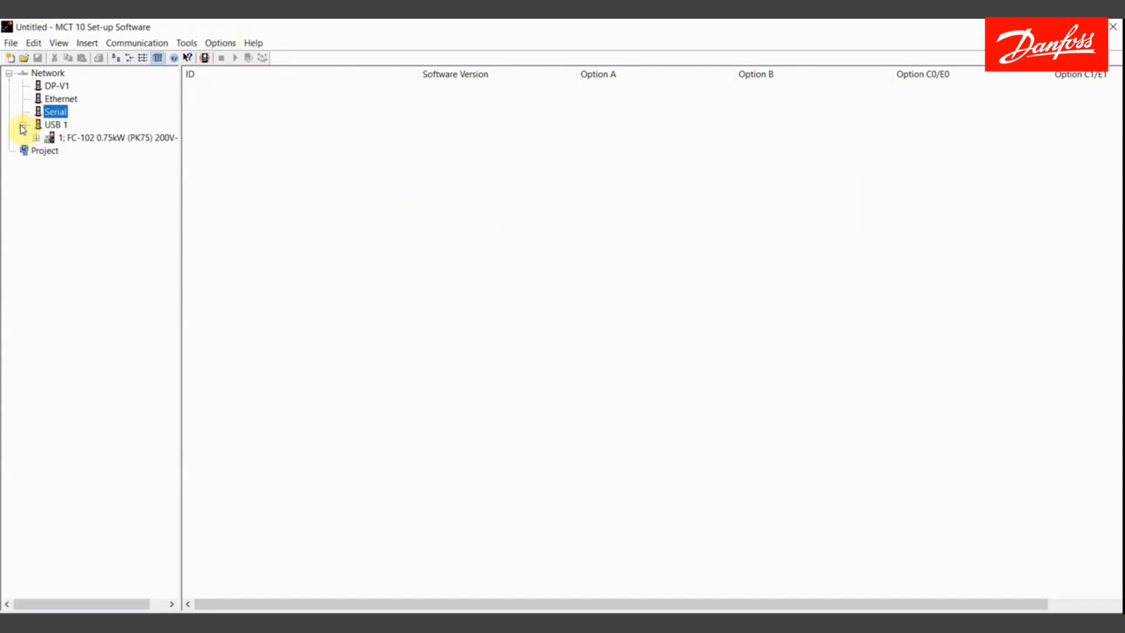
click(91, 138)
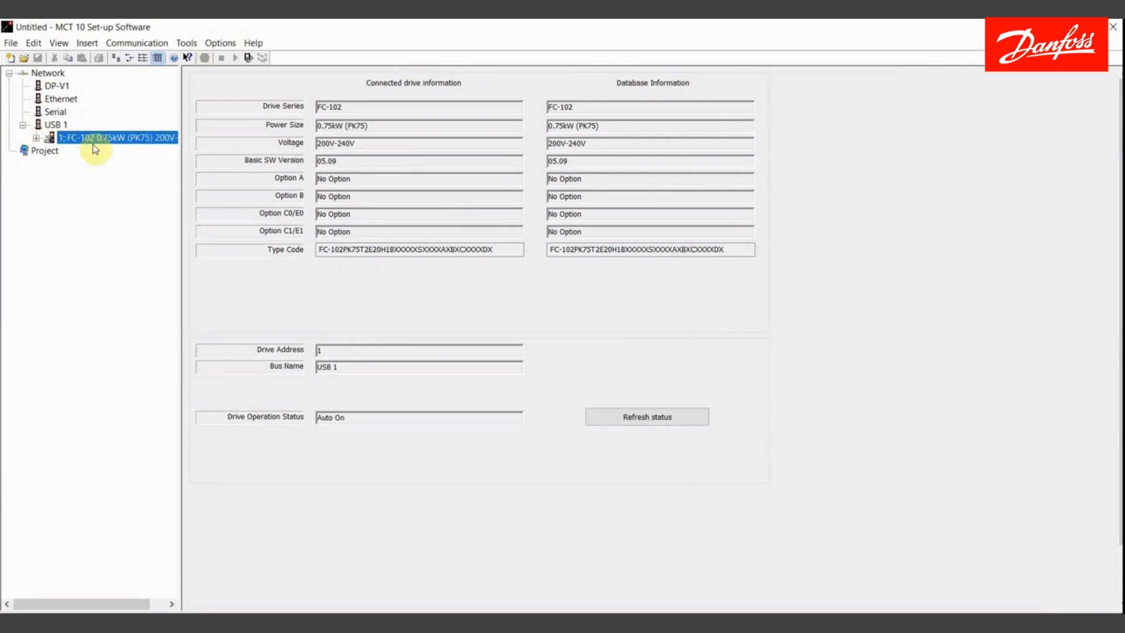
click(36, 138)
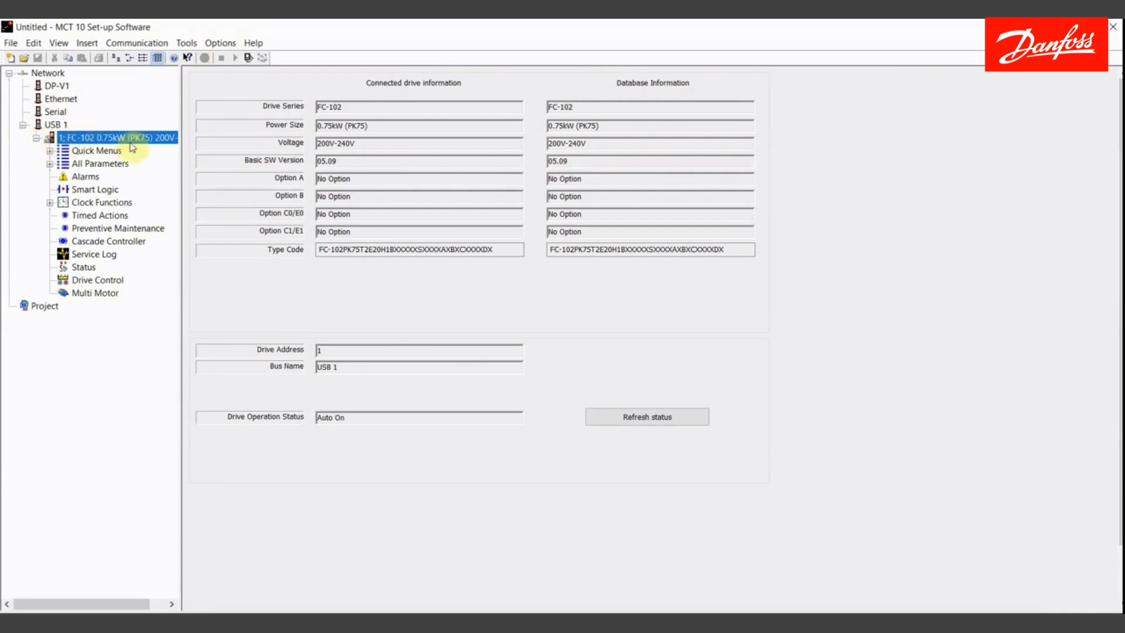
click(50, 165)
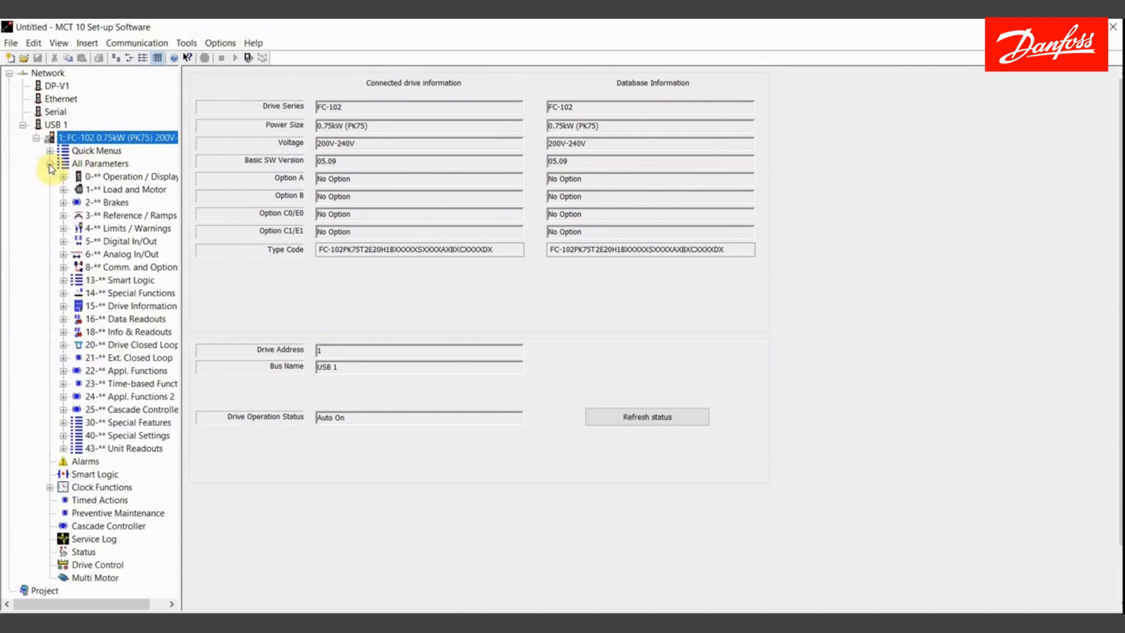
click(50, 165)
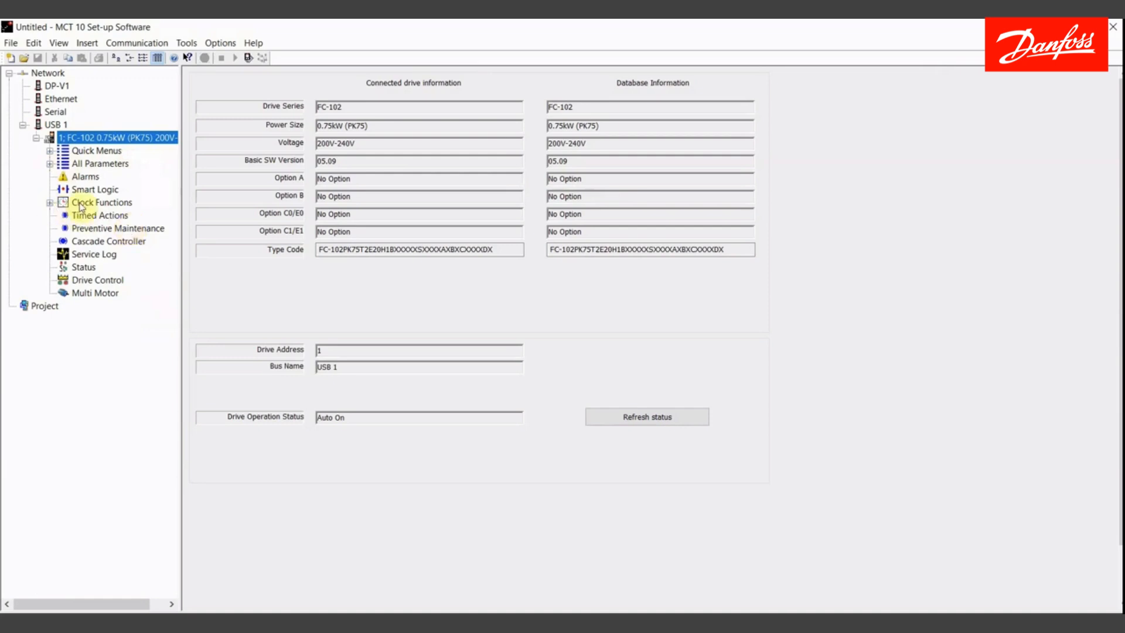
- Set the drive's clock to use the date and time from the PC and apply it
click(49, 203)
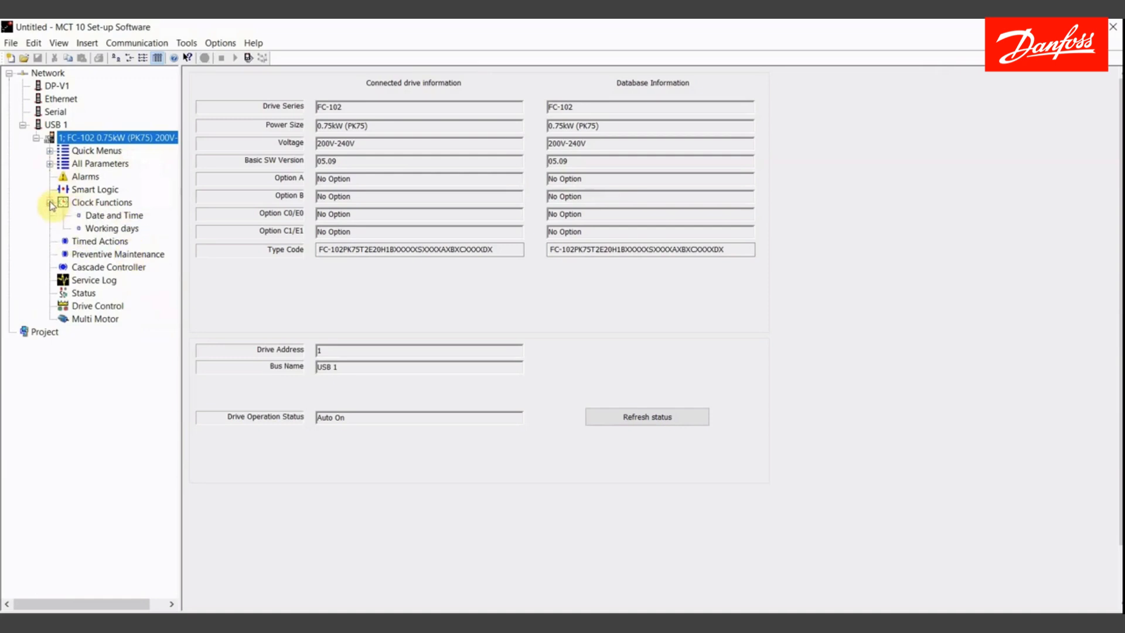
click(102, 217)
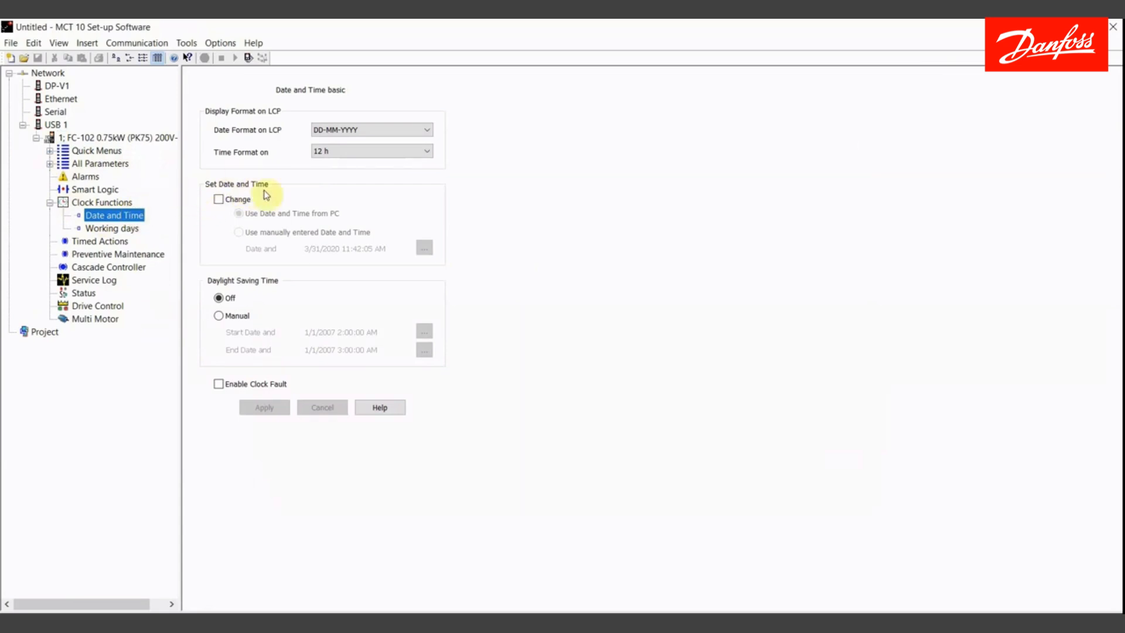
click(218, 201)
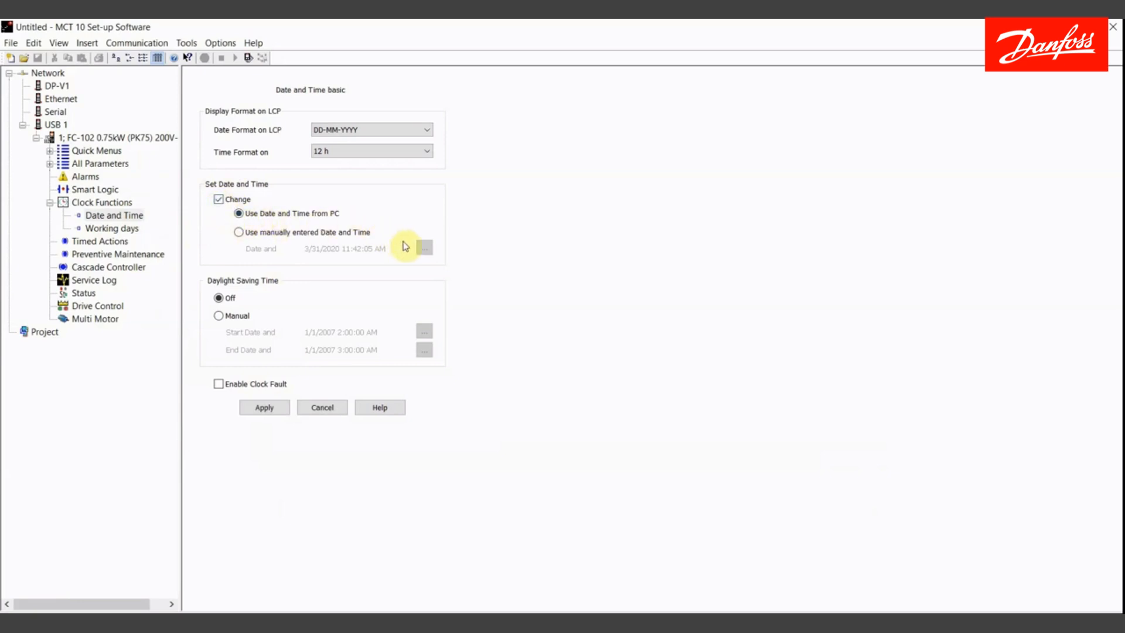
click(267, 408)
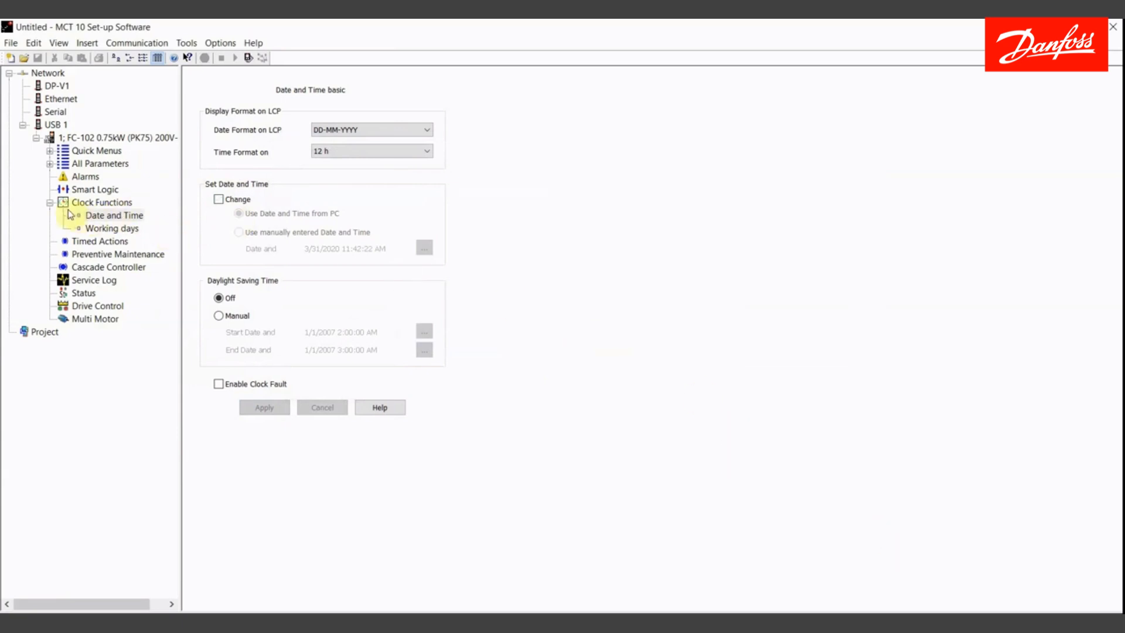
- Open Preventive Maintenance and browse the maintenance item options for row 1
click(50, 204)
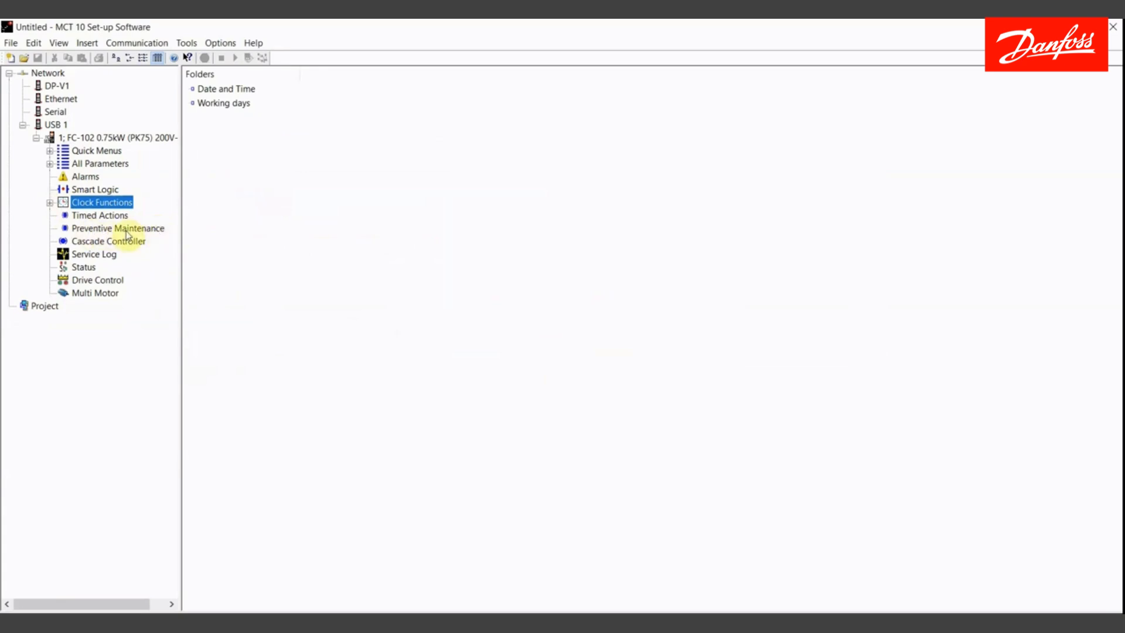
click(127, 233)
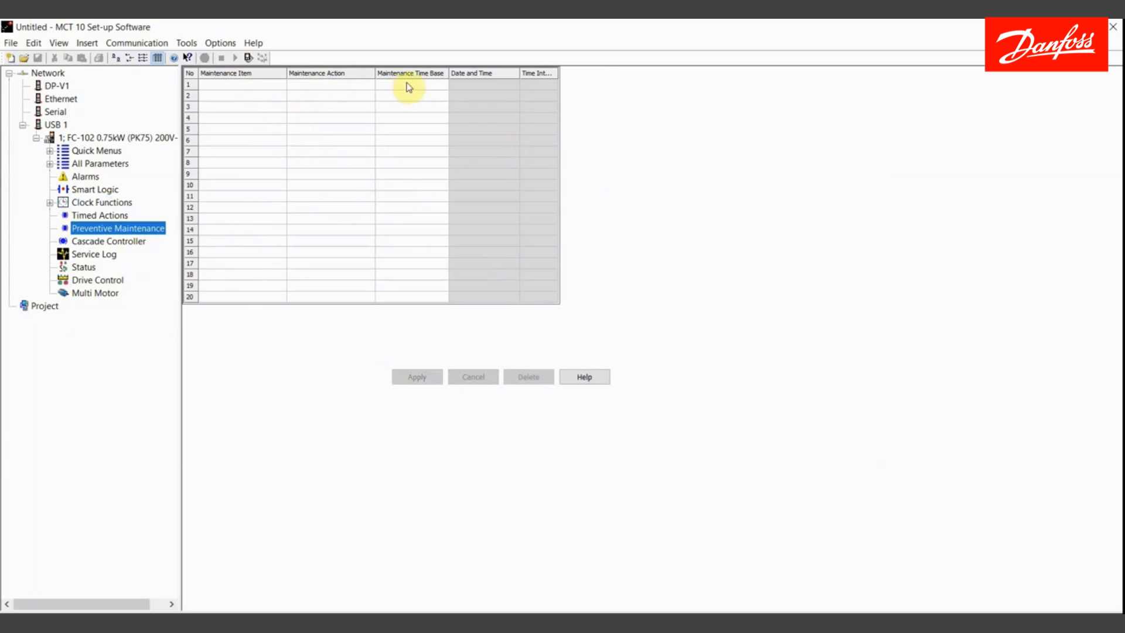
click(243, 85)
double_click(243, 90)
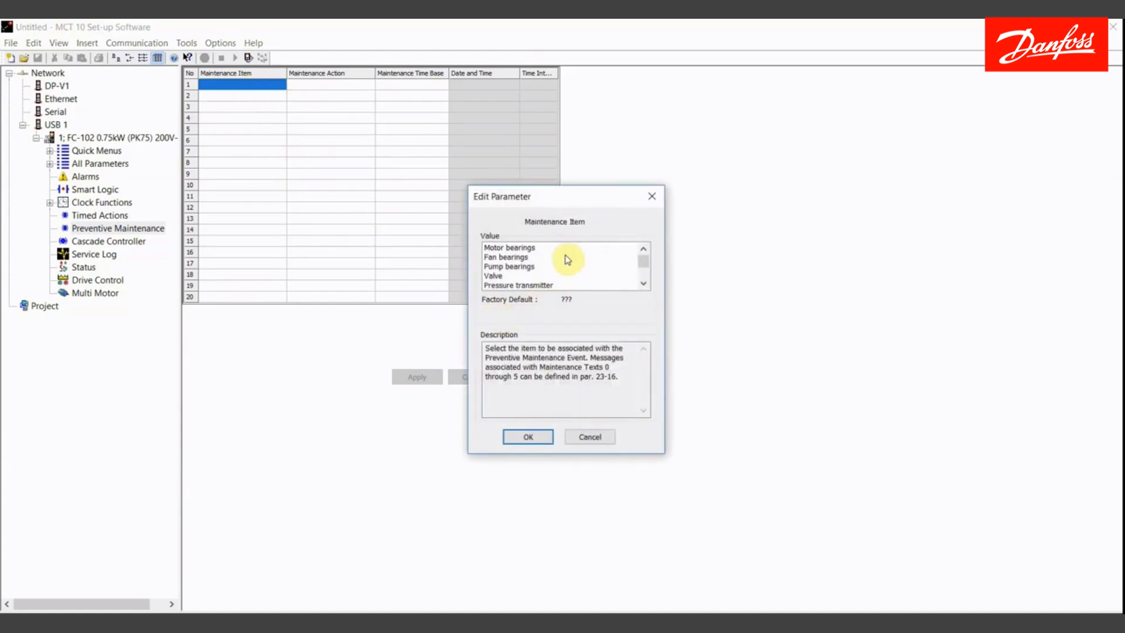
click(644, 286)
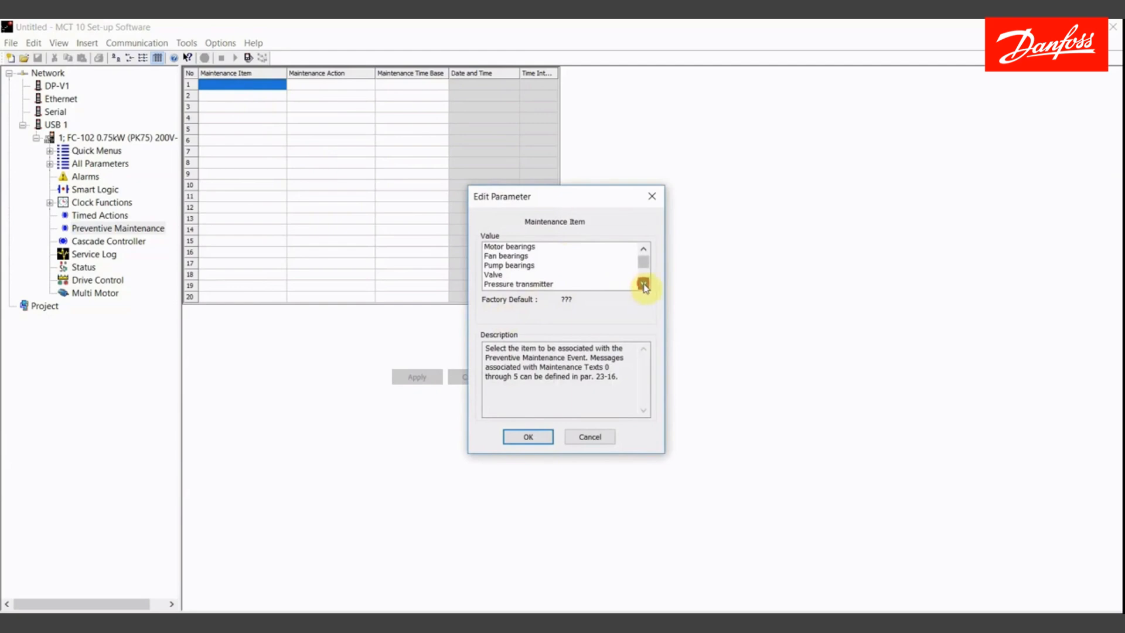
click(644, 285)
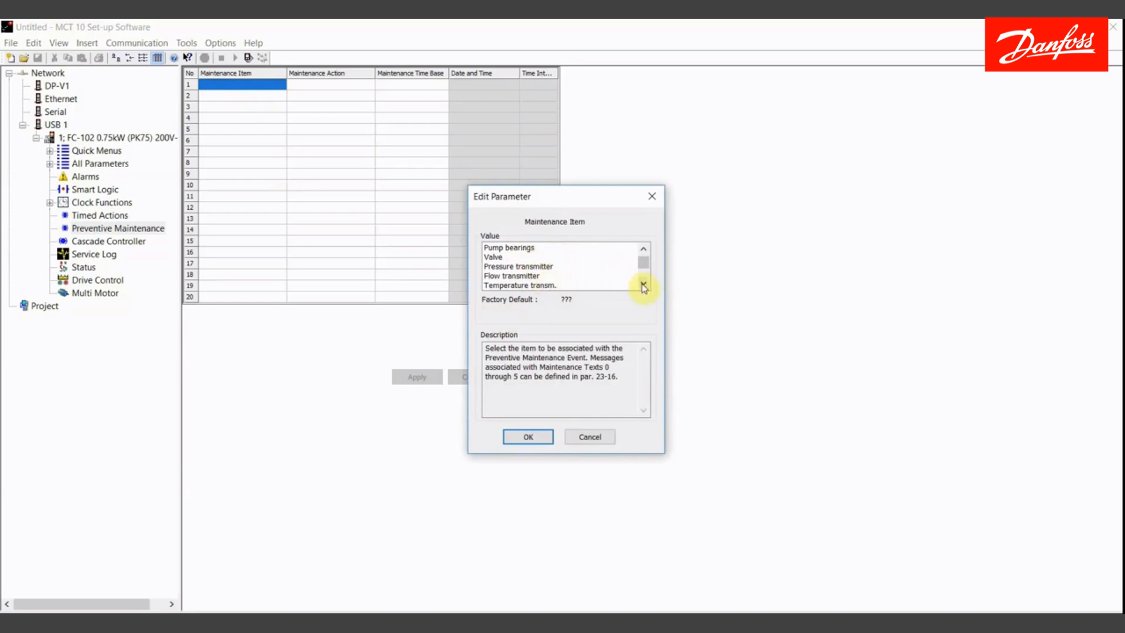
click(643, 285)
click(643, 286)
click(643, 285)
click(643, 286)
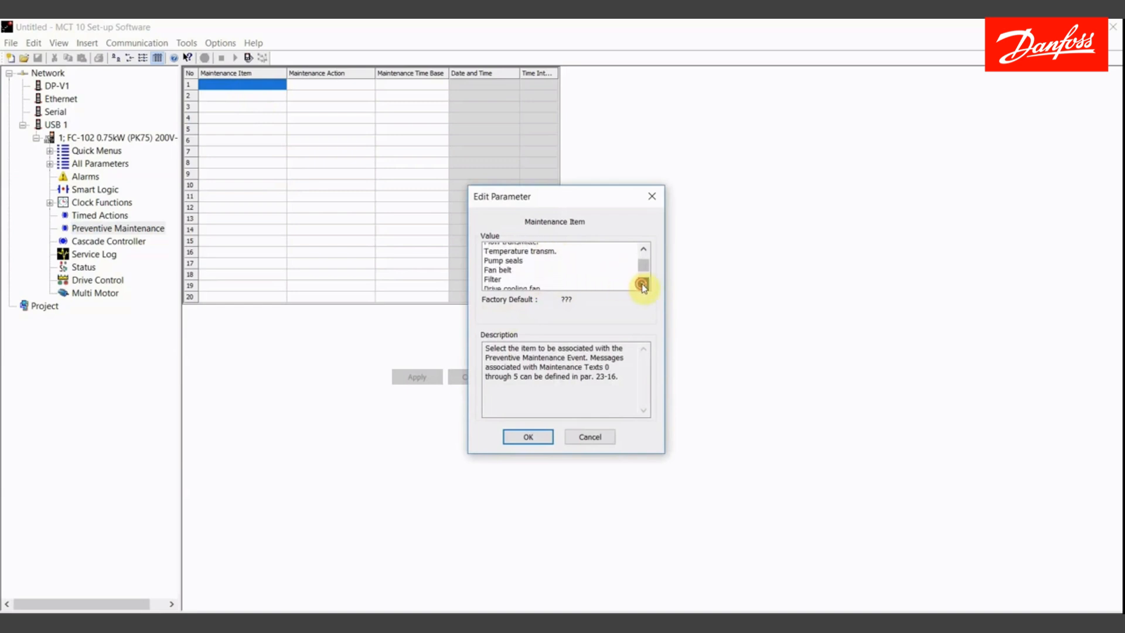
click(643, 285)
click(644, 286)
click(643, 285)
click(643, 285)
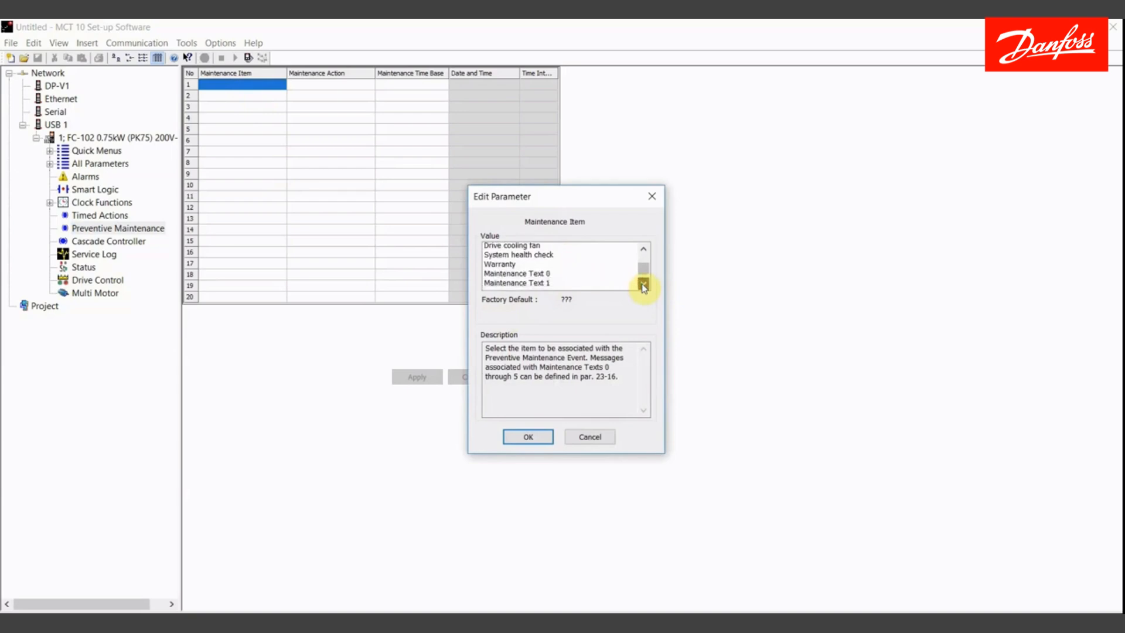
click(643, 286)
click(644, 285)
click(643, 286)
click(643, 285)
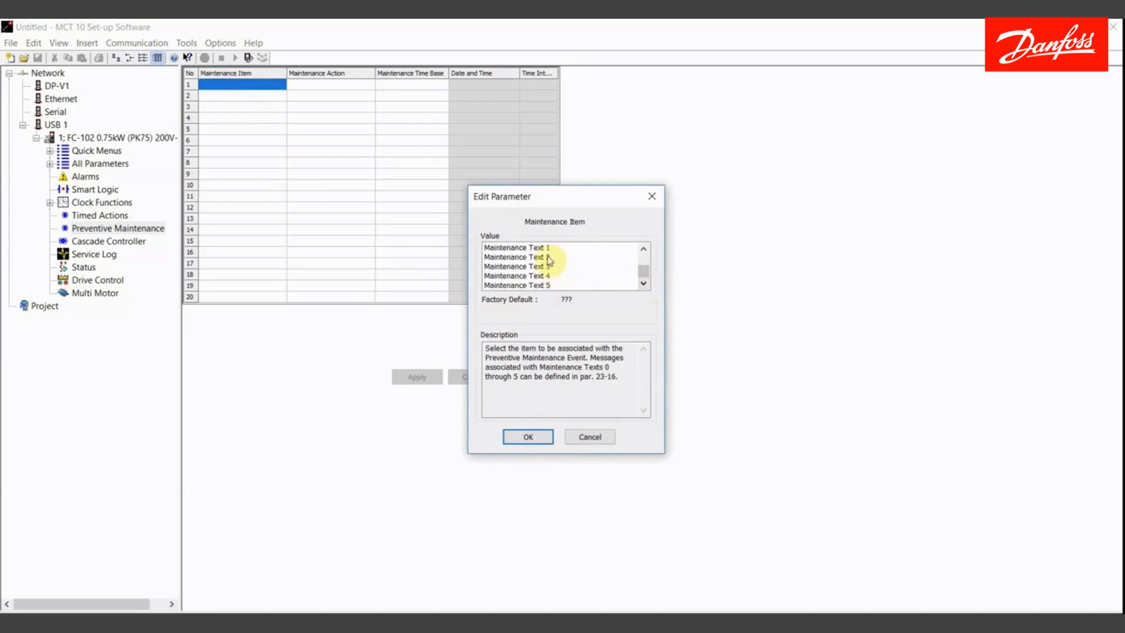
- Choose Fan belt as the maintenance item for row 1
click(643, 249)
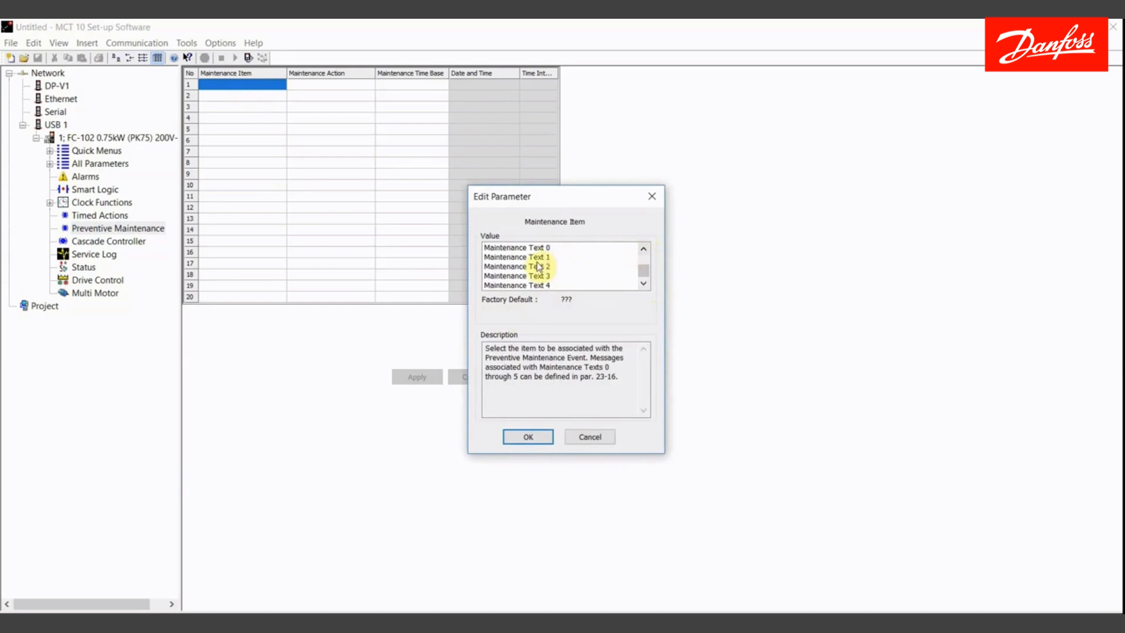
click(531, 248)
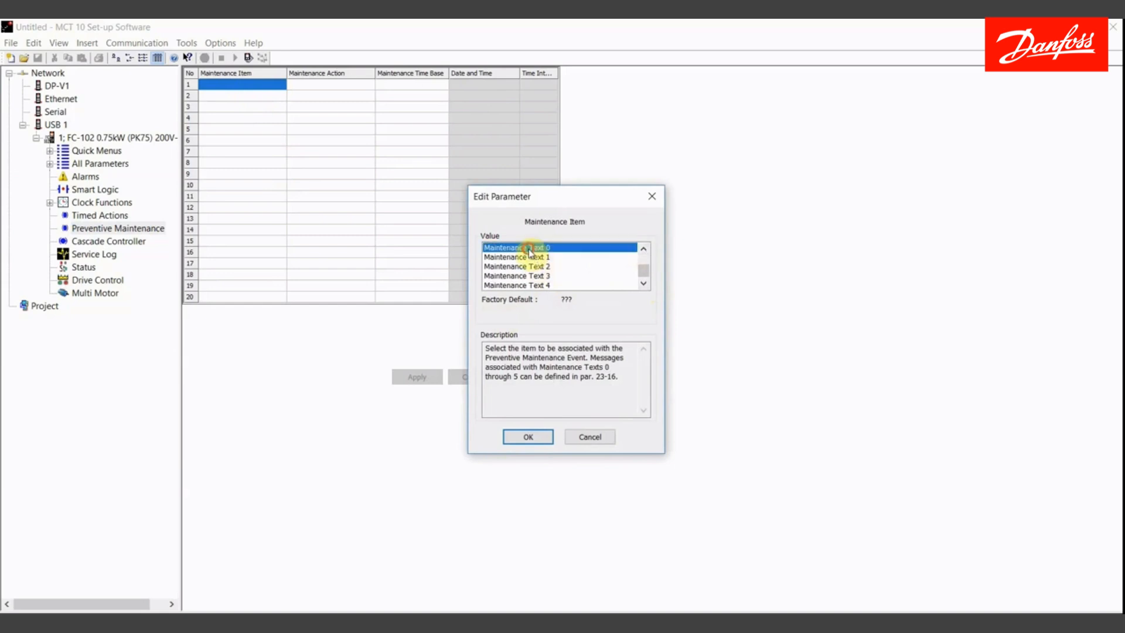
click(643, 250)
click(643, 249)
click(643, 249)
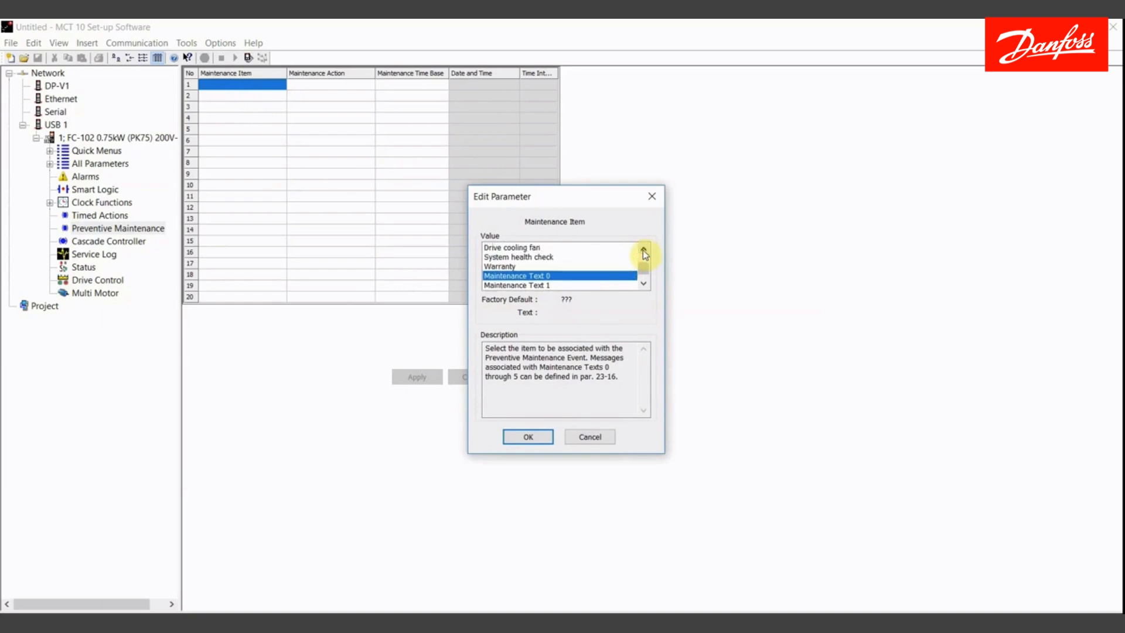
click(643, 249)
click(643, 250)
click(643, 250)
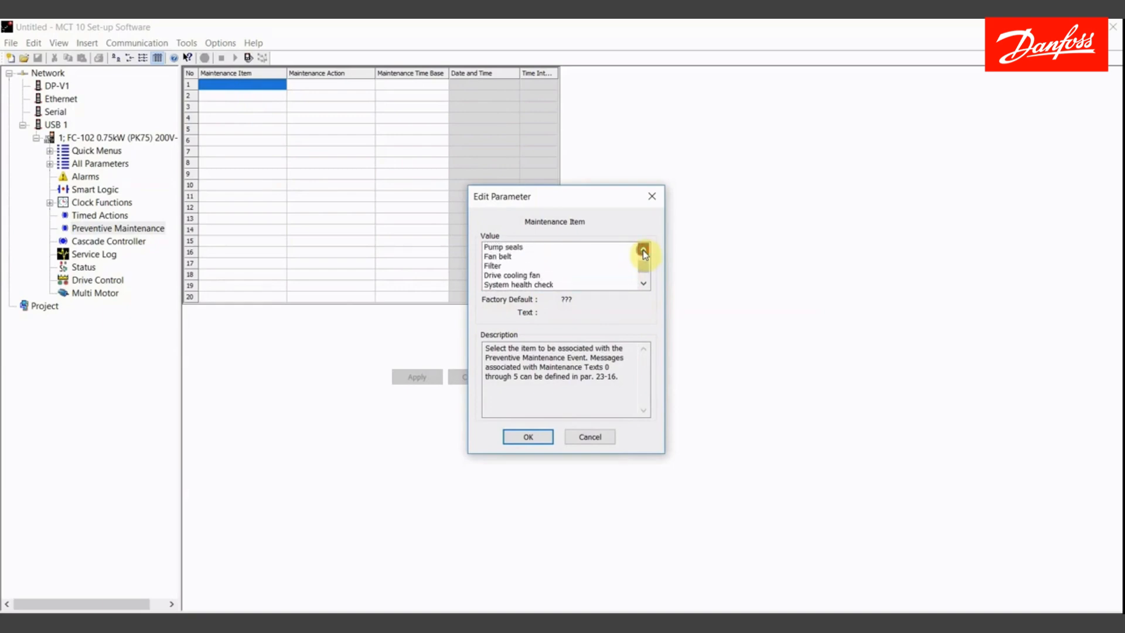
click(642, 249)
click(642, 250)
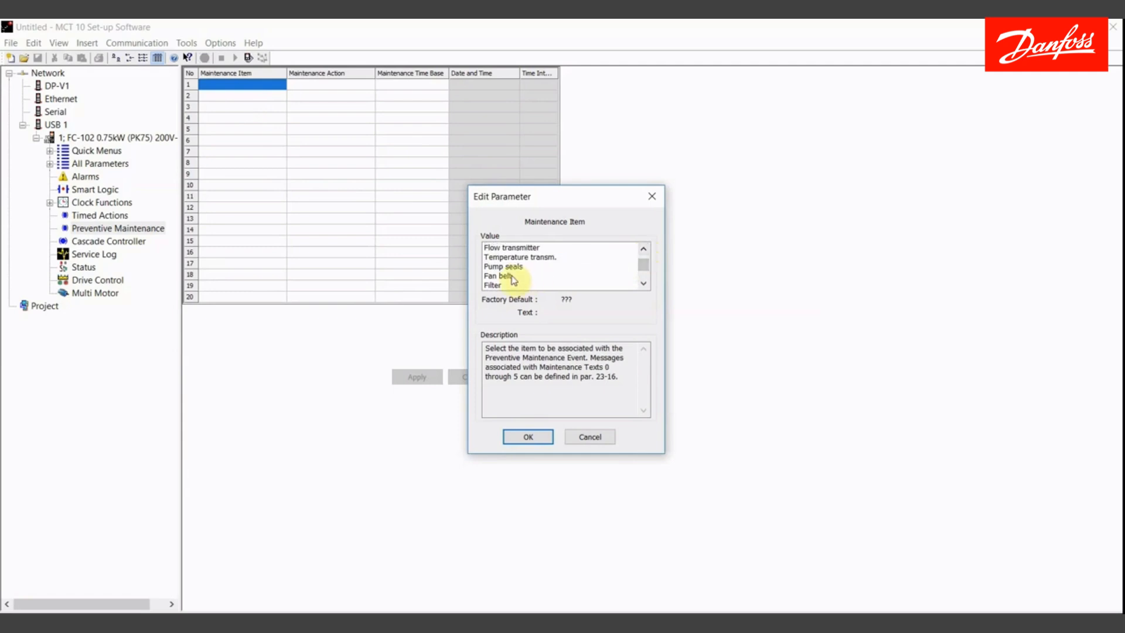
click(512, 276)
click(527, 438)
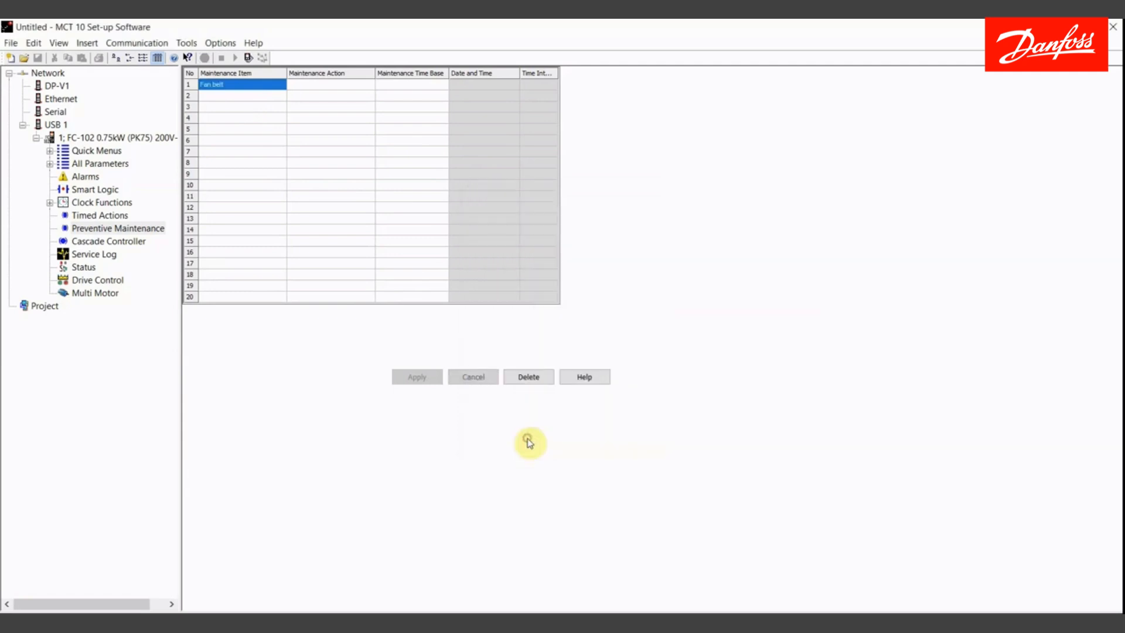
- Set row 1's maintenance action to Replace
double_click(322, 88)
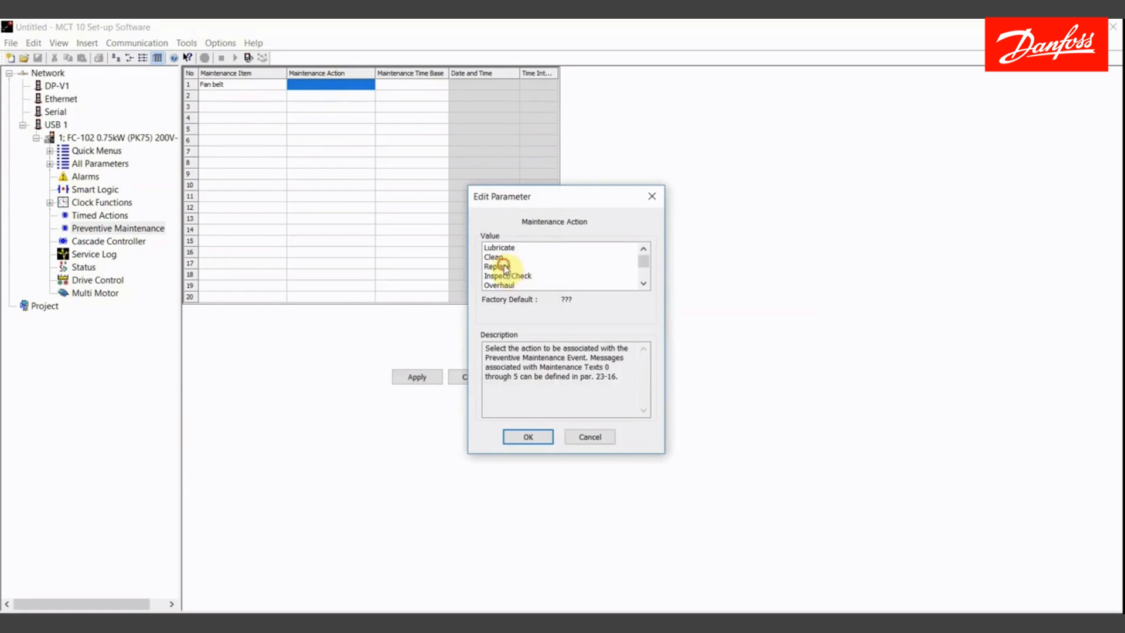
click(503, 267)
click(528, 439)
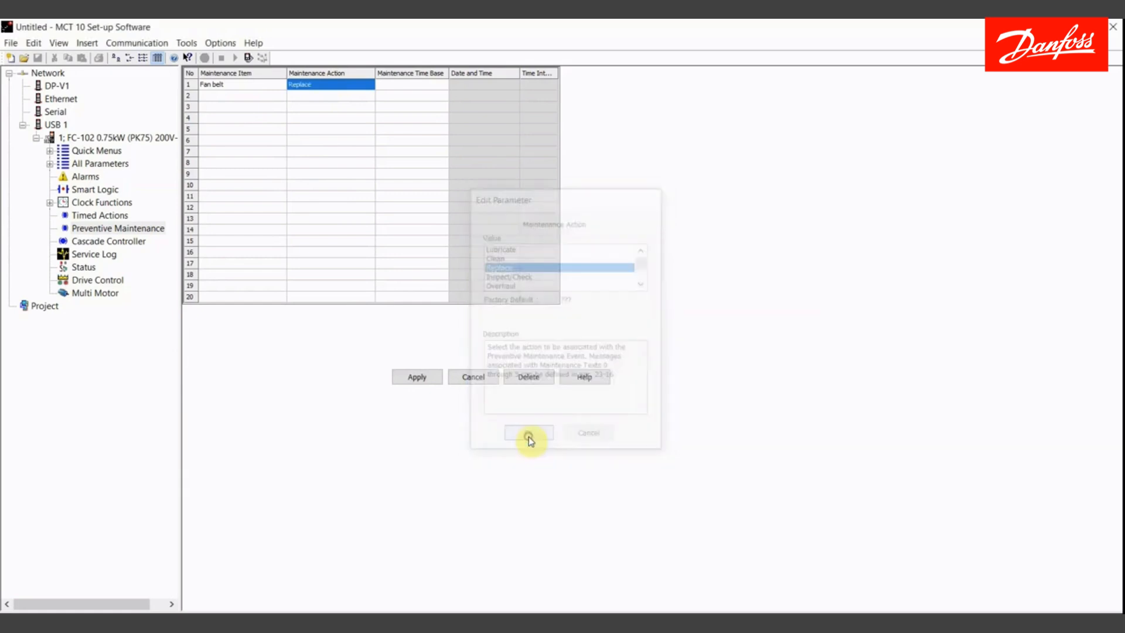
- Set row 1's maintenance time base to Running Hours
double_click(412, 88)
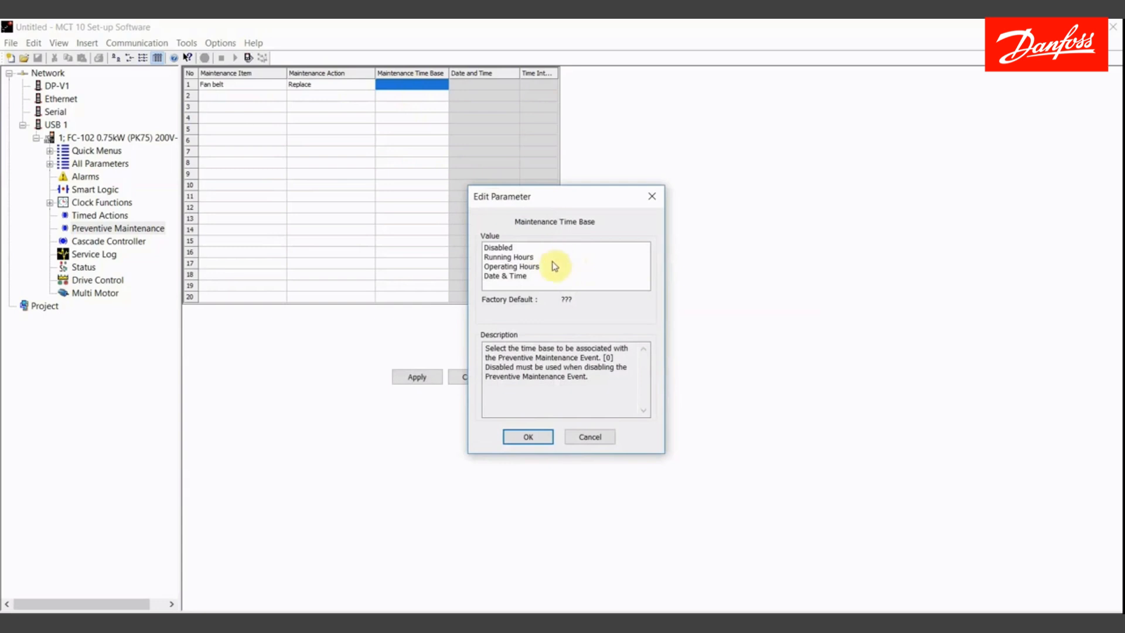
click(530, 279)
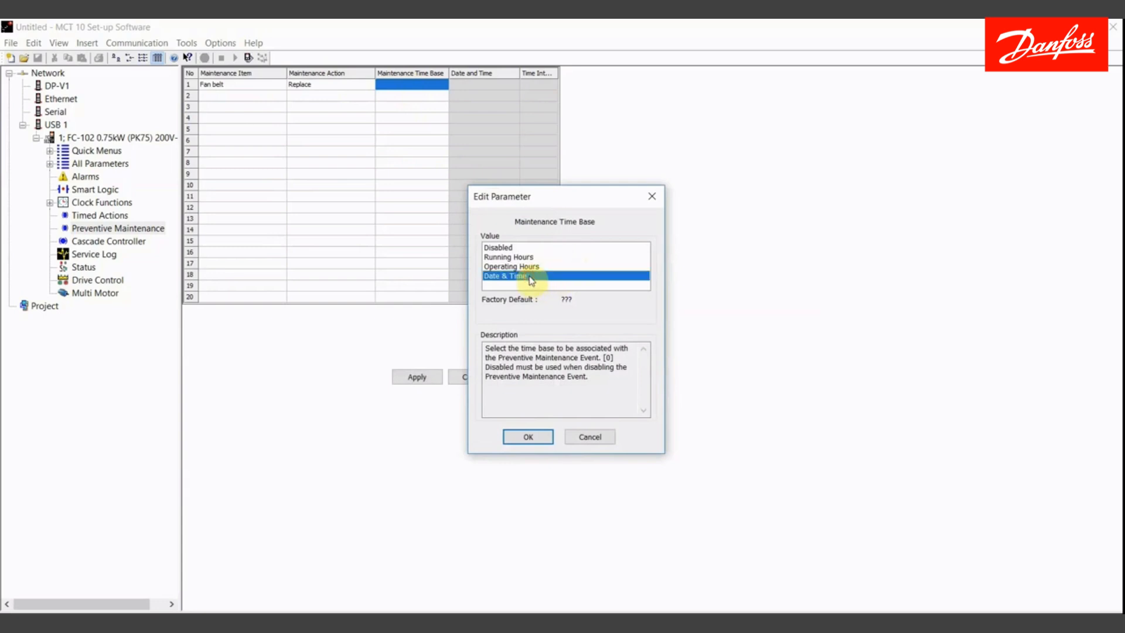
click(554, 267)
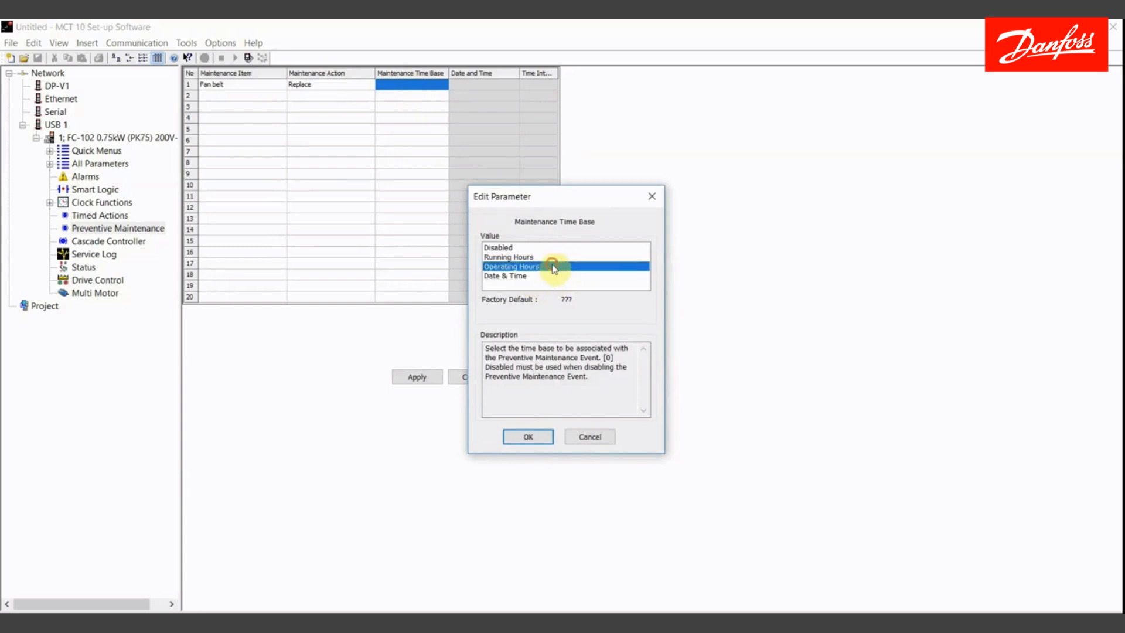
click(553, 257)
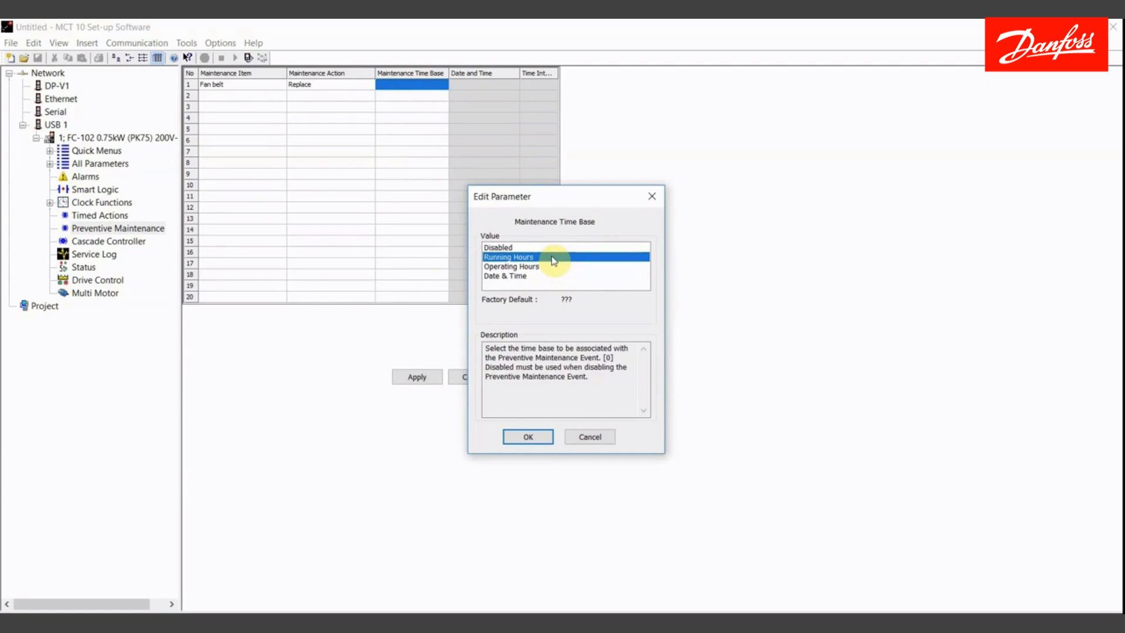
click(555, 266)
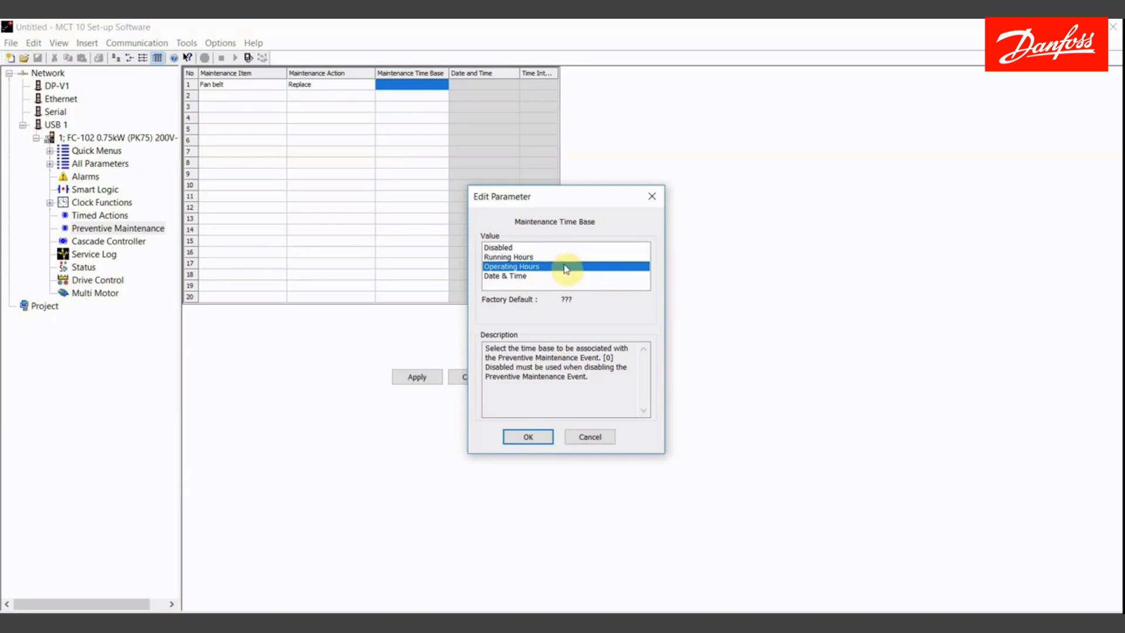
click(525, 257)
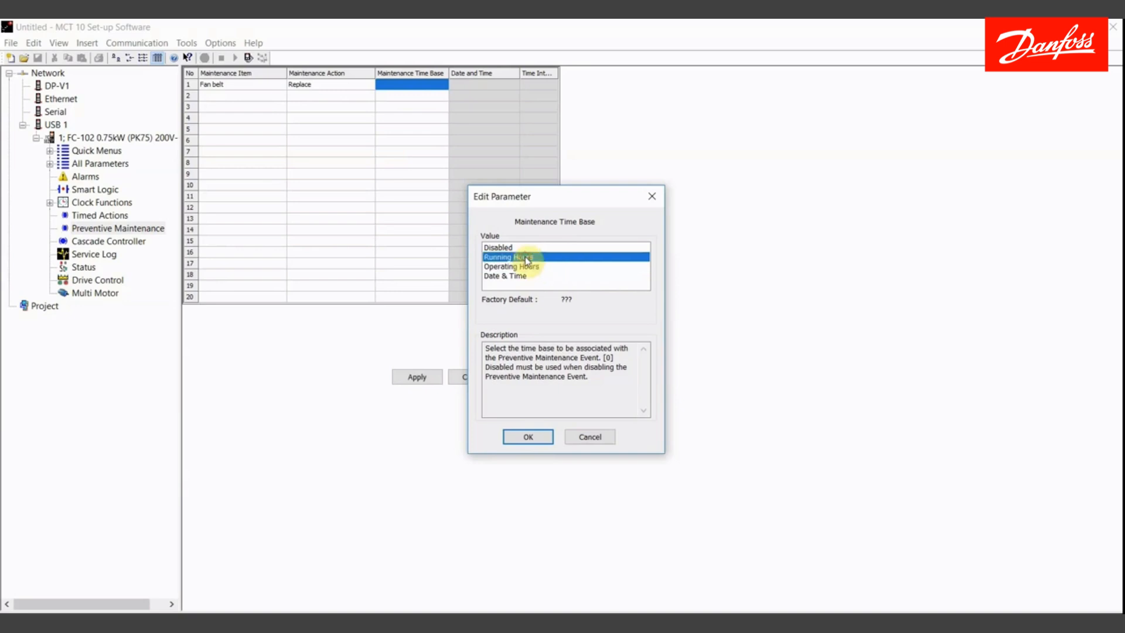
click(528, 438)
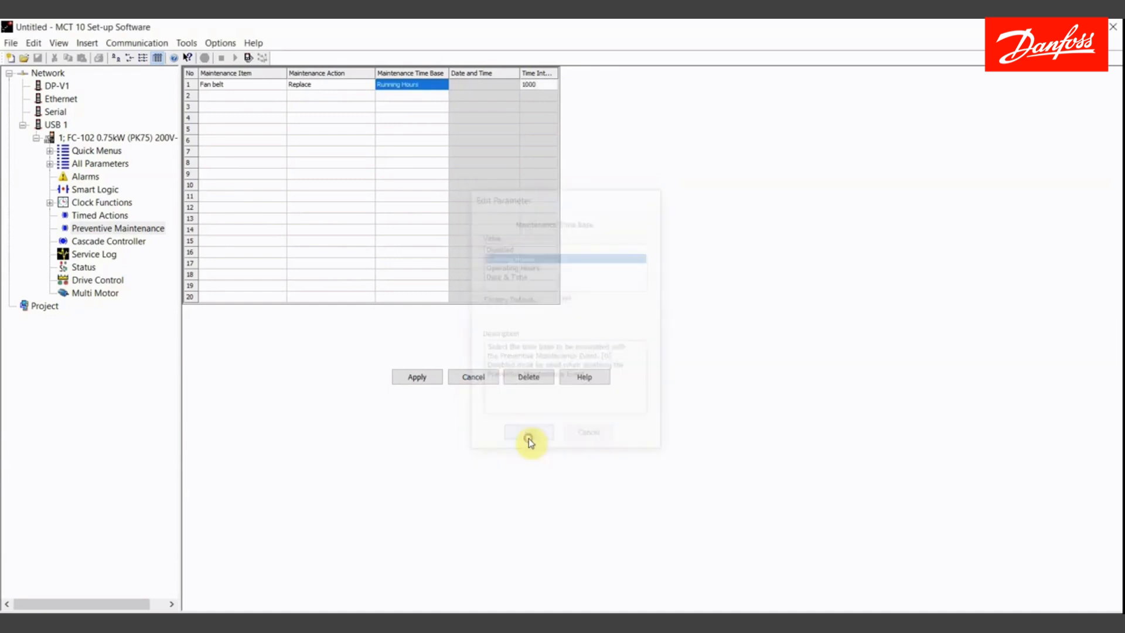
- Apply the row 1 preventive maintenance entry with its 1000 time interval and select row 2's item cell
click(537, 86)
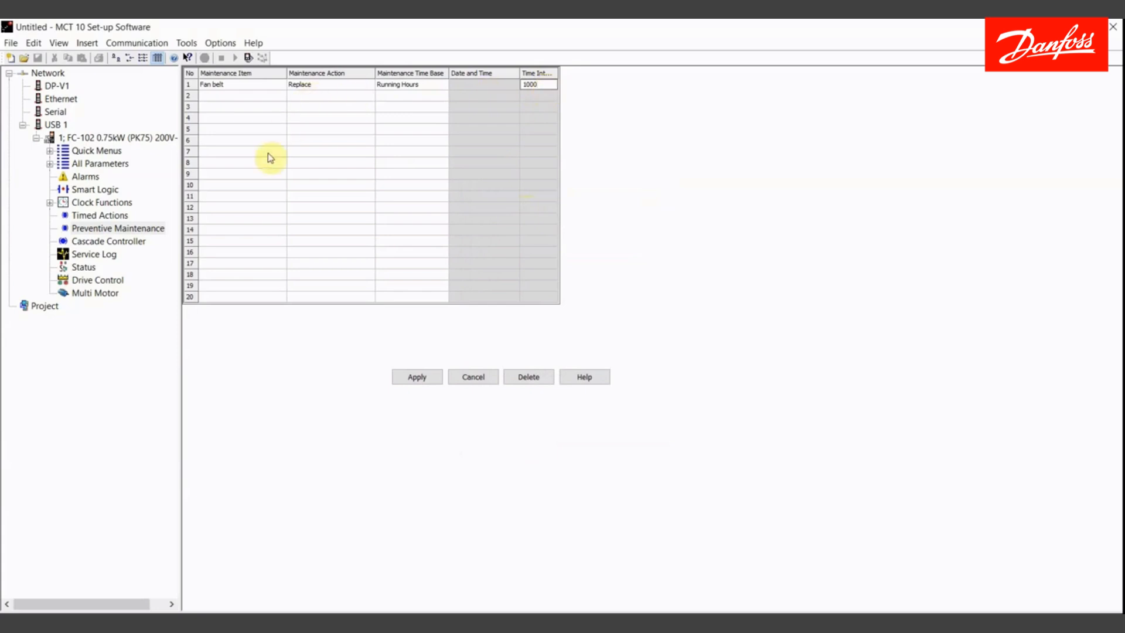
click(415, 377)
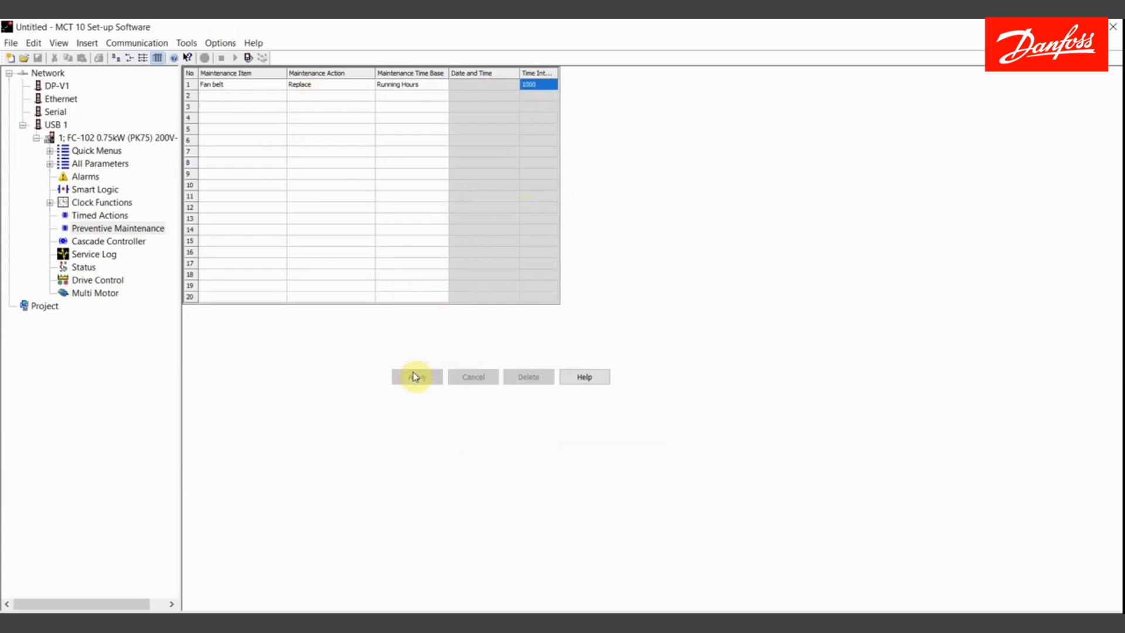
click(229, 97)
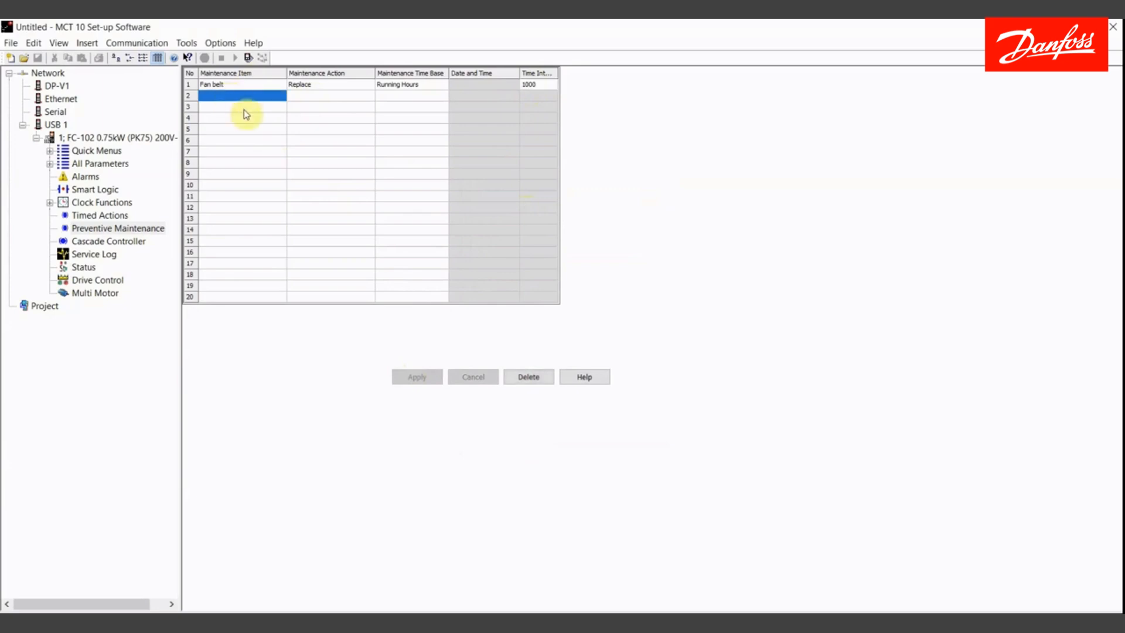
- Set row 2's maintenance item to Motor bearings and its maintenance action to Inspect/Check
double_click(235, 98)
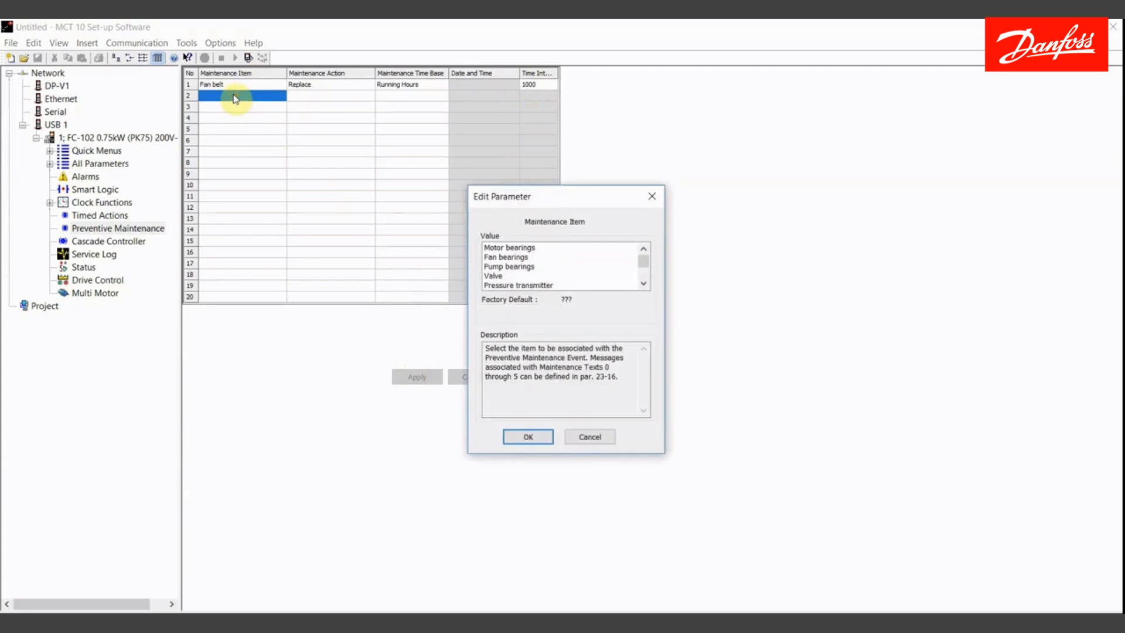
click(492, 248)
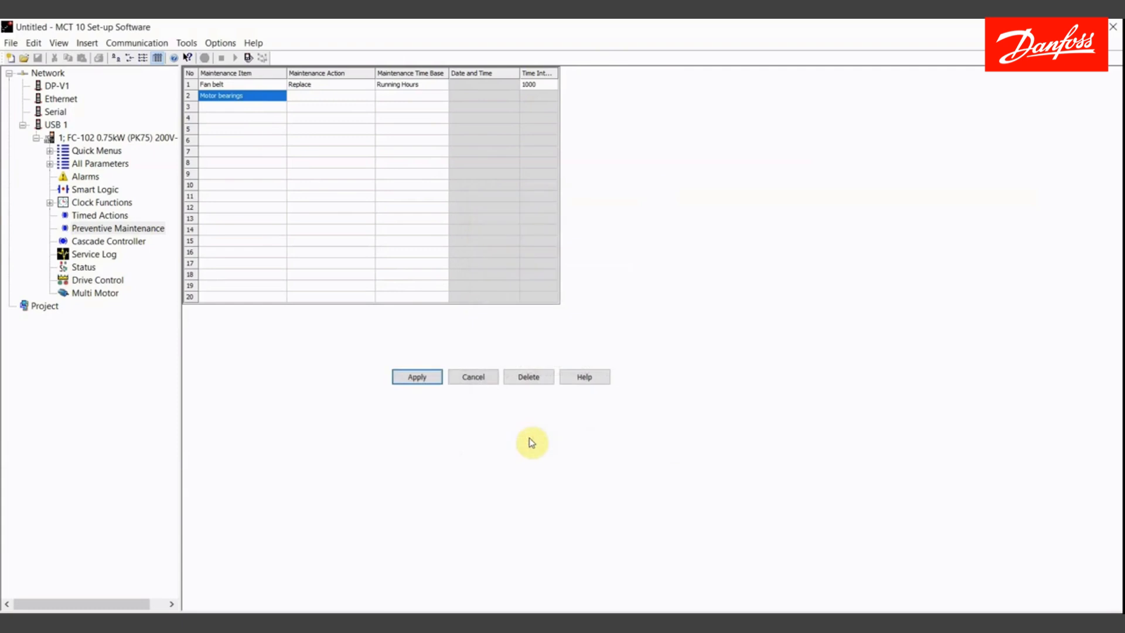
double_click(326, 97)
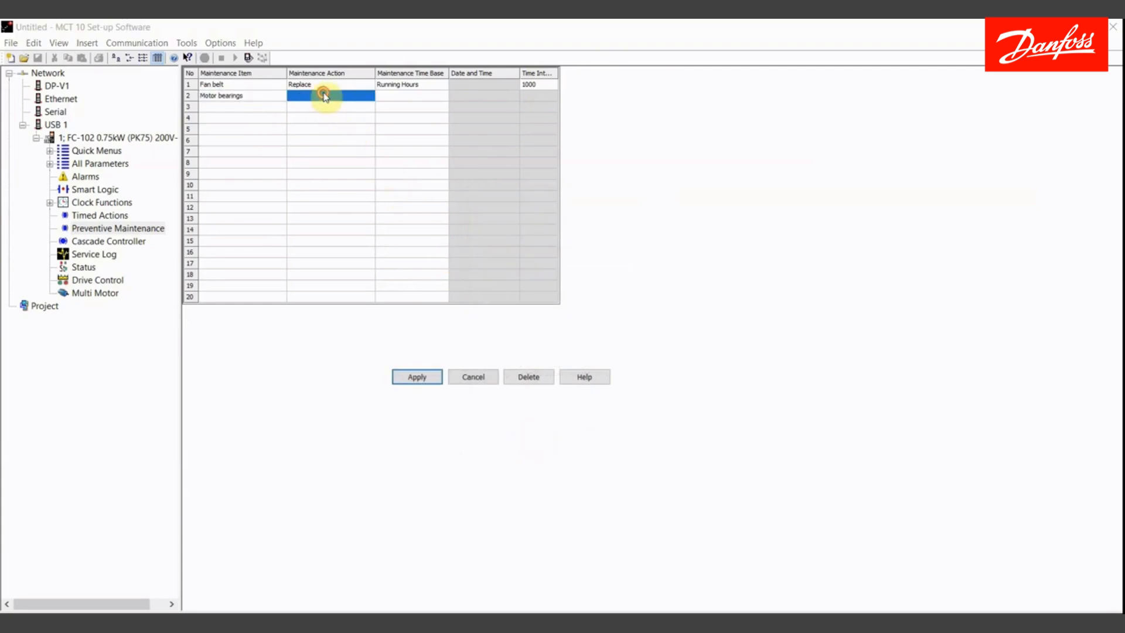
click(491, 274)
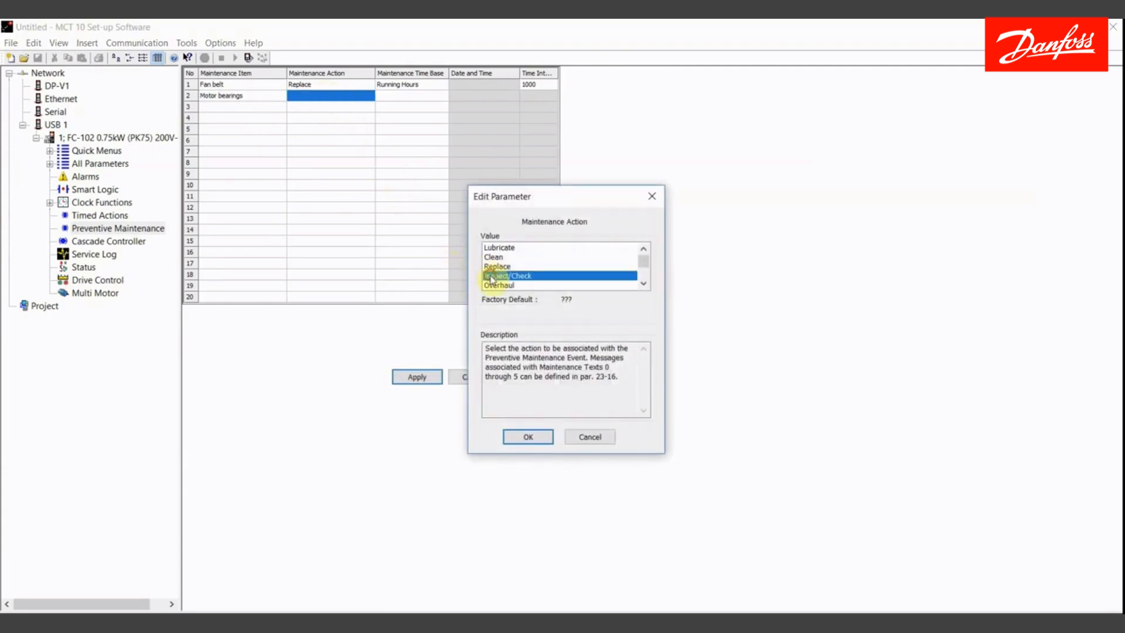
click(643, 284)
click(644, 285)
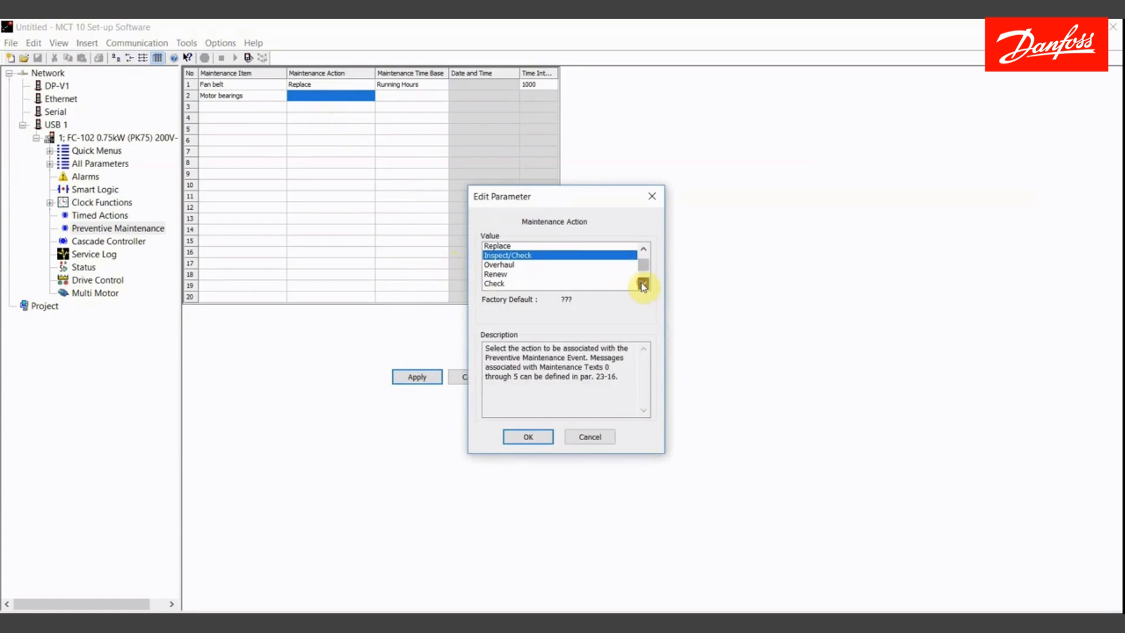
click(643, 285)
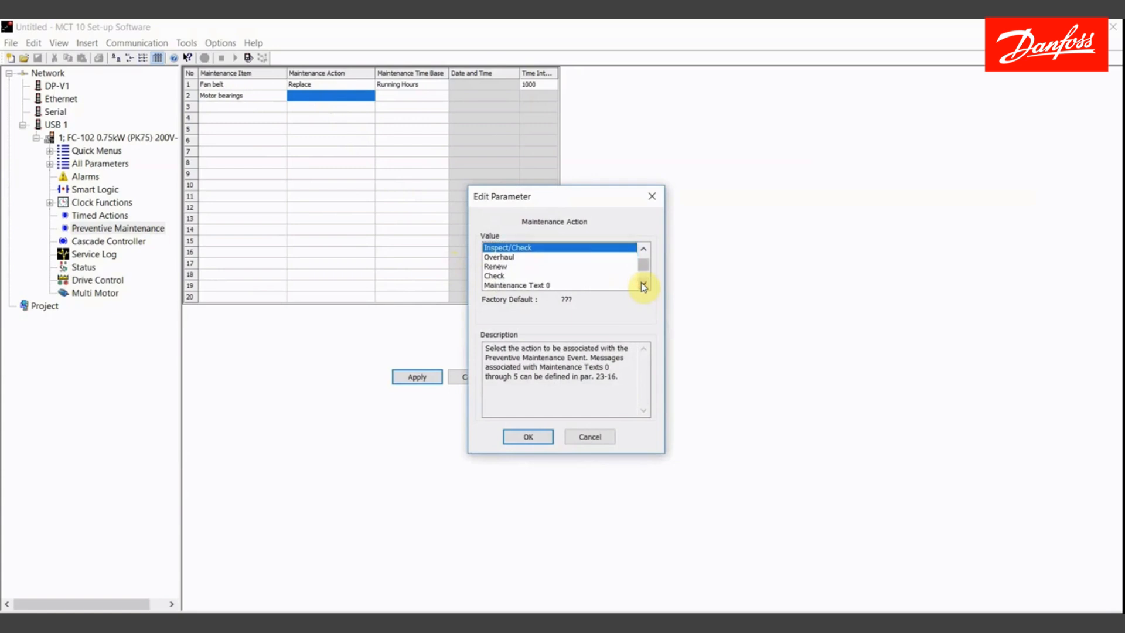
click(523, 437)
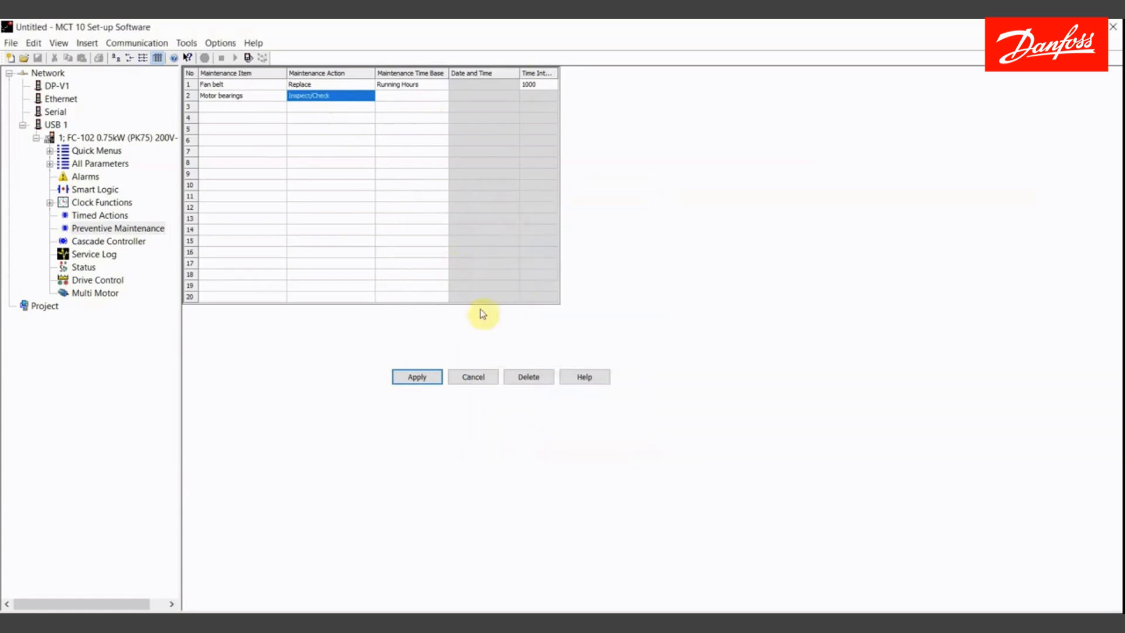
- Set row 2's maintenance time base to Running Hours and apply the entry with its 2000 time interval
double_click(418, 97)
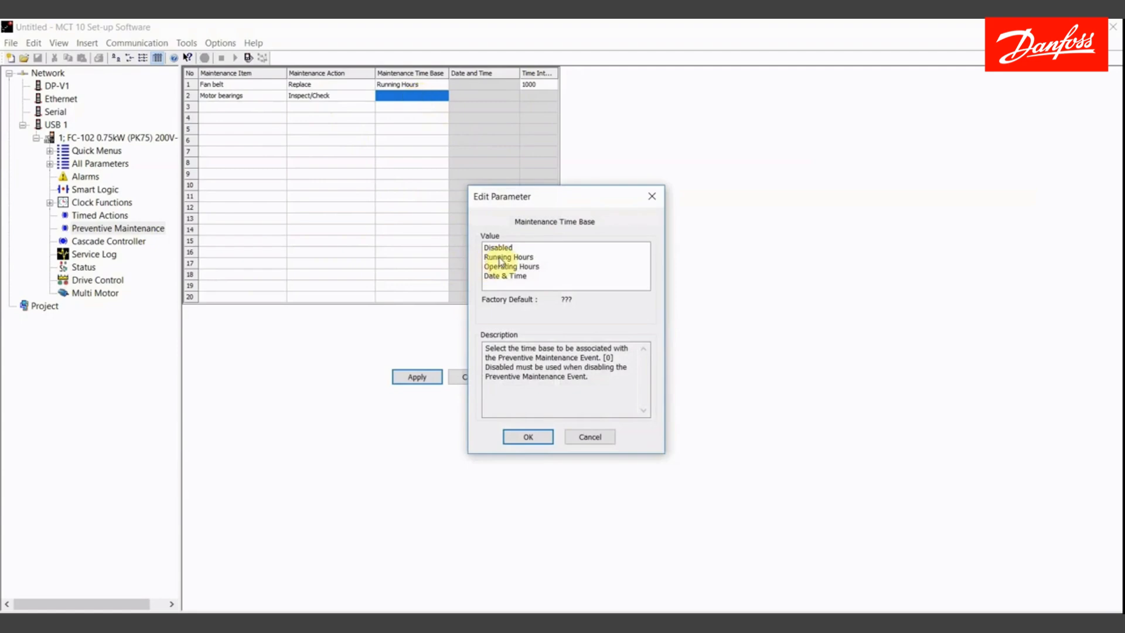
double_click(542, 258)
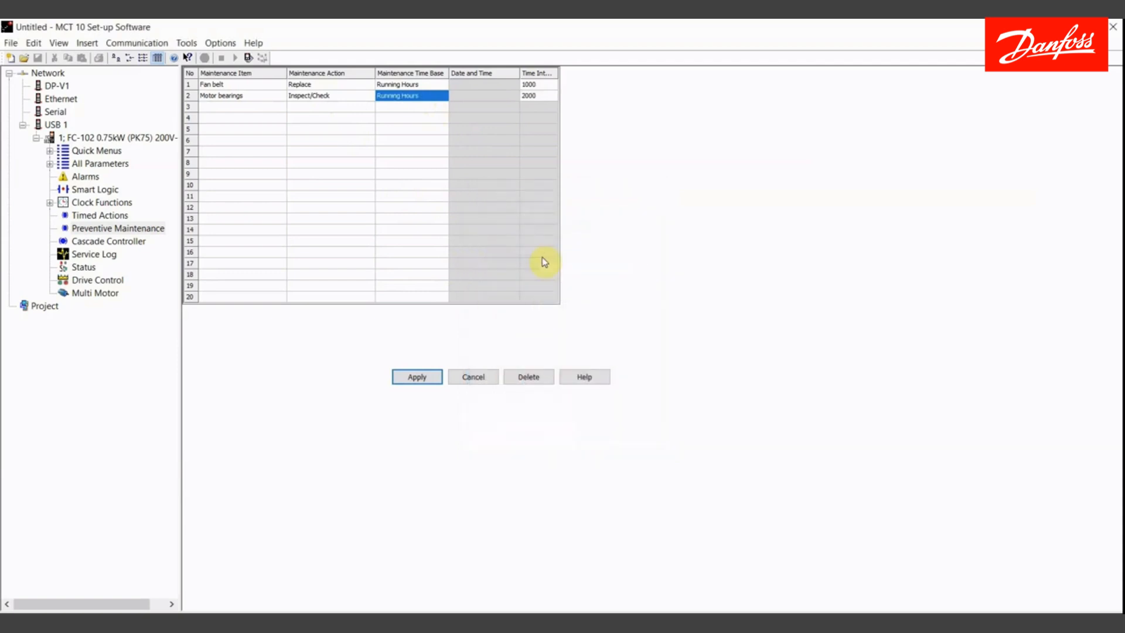
click(538, 97)
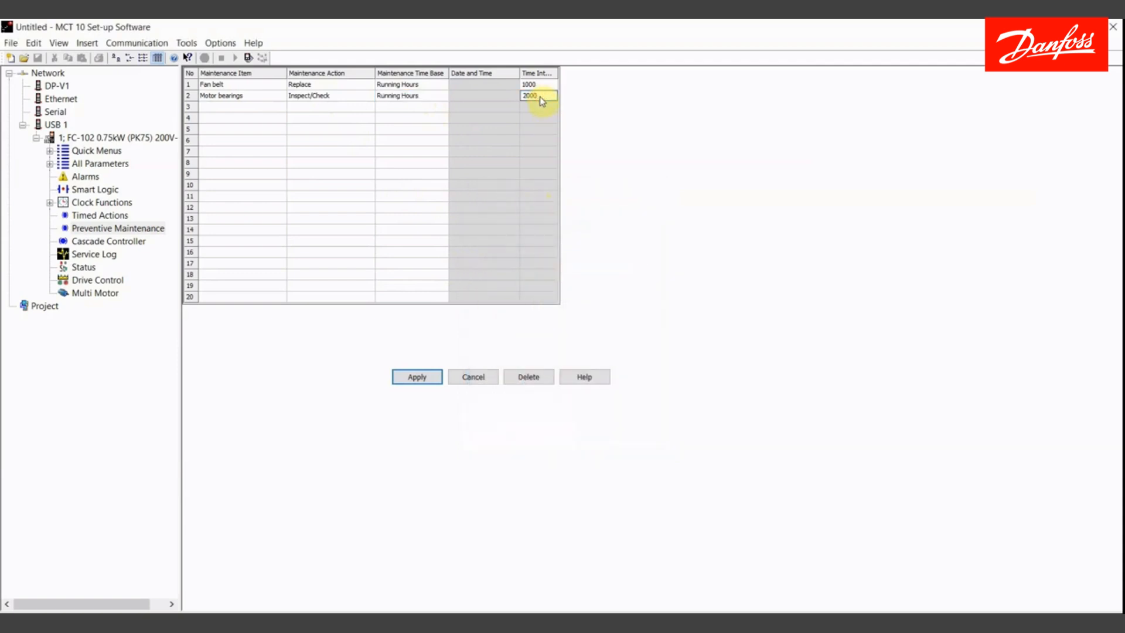
click(417, 378)
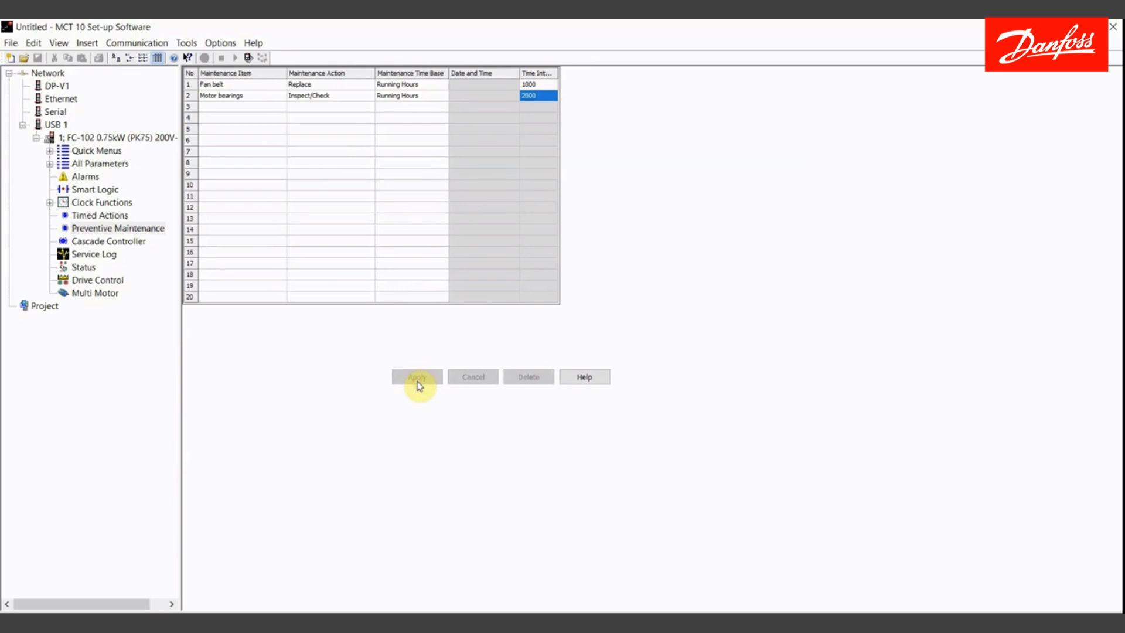
- Choose Maintenance Text 0 as the maintenance item for row 3
click(223, 106)
double_click(223, 106)
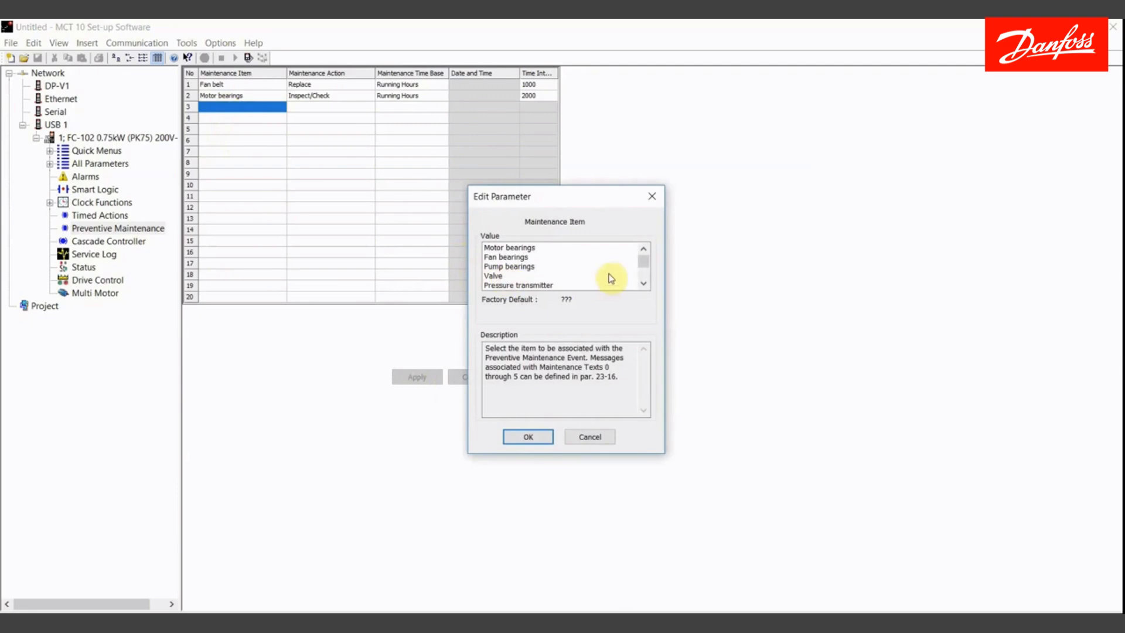
click(644, 284)
click(644, 284)
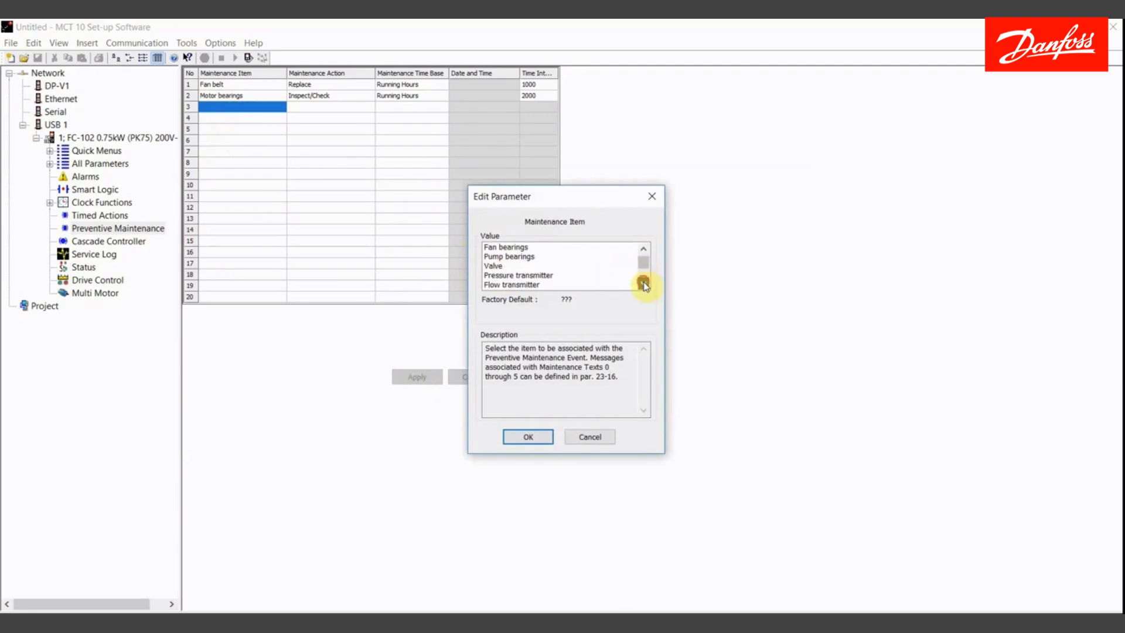
click(644, 285)
click(644, 285)
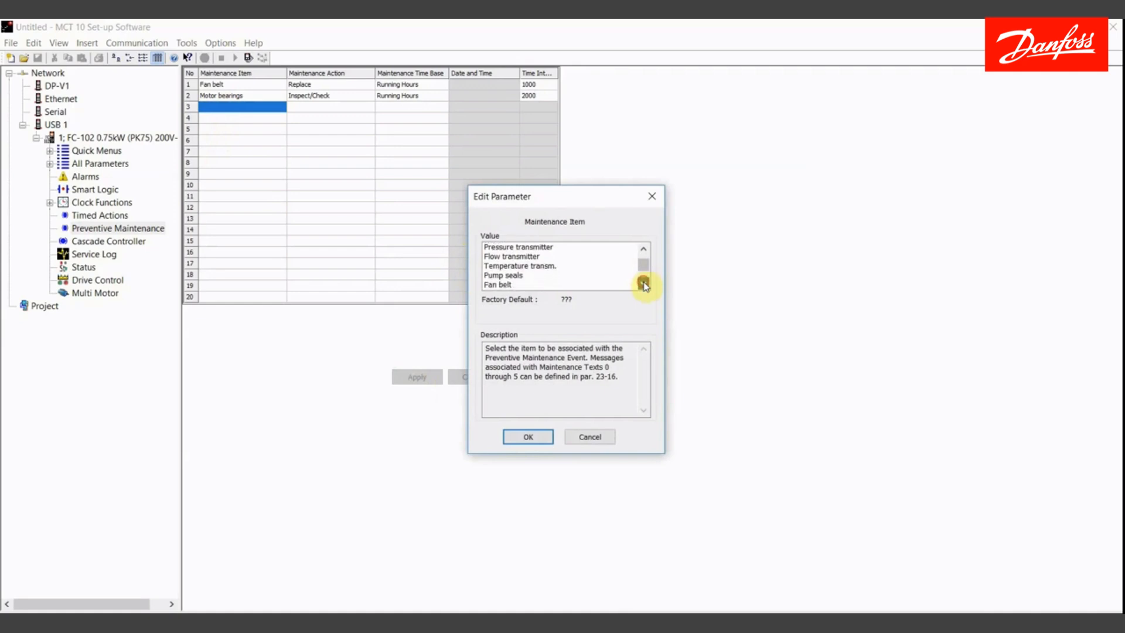
click(643, 285)
click(644, 284)
click(644, 285)
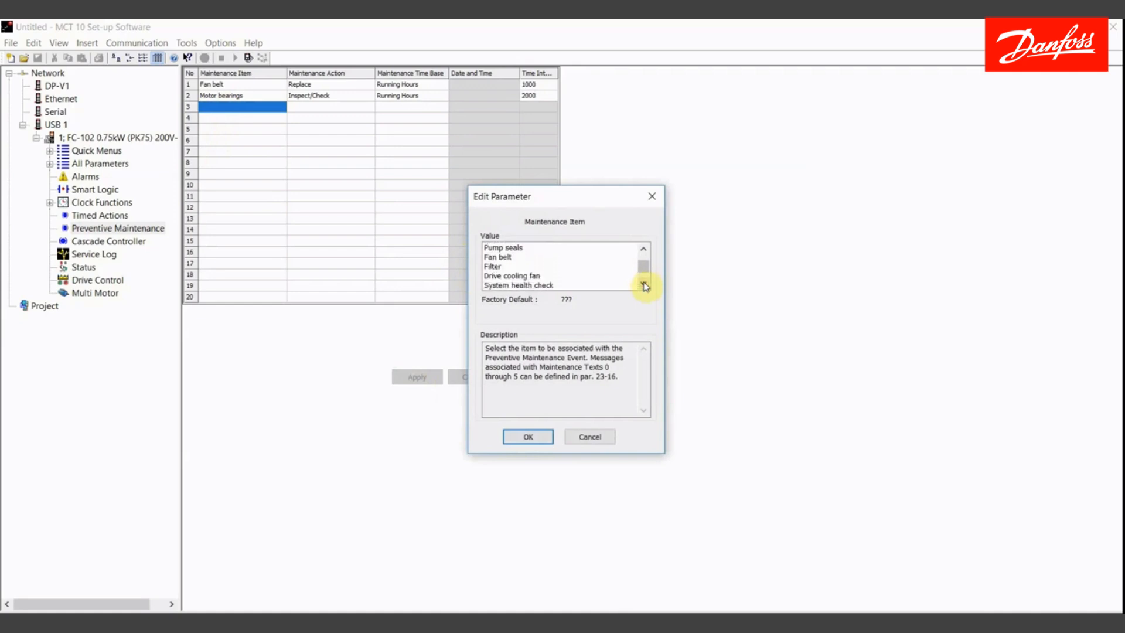
click(644, 284)
click(644, 284)
click(644, 285)
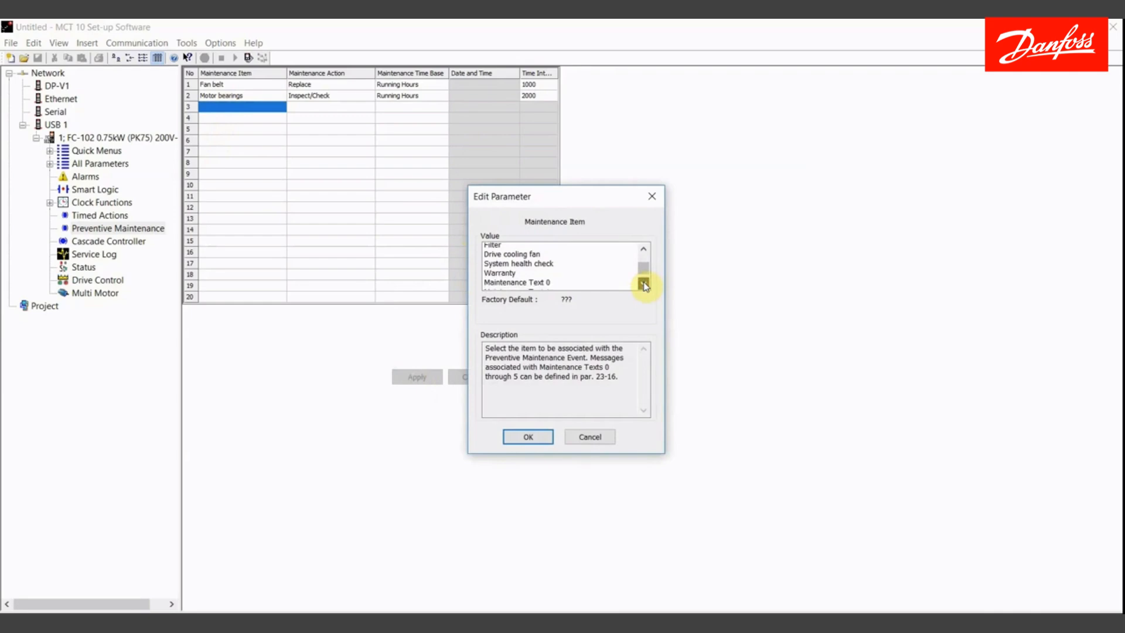
click(644, 284)
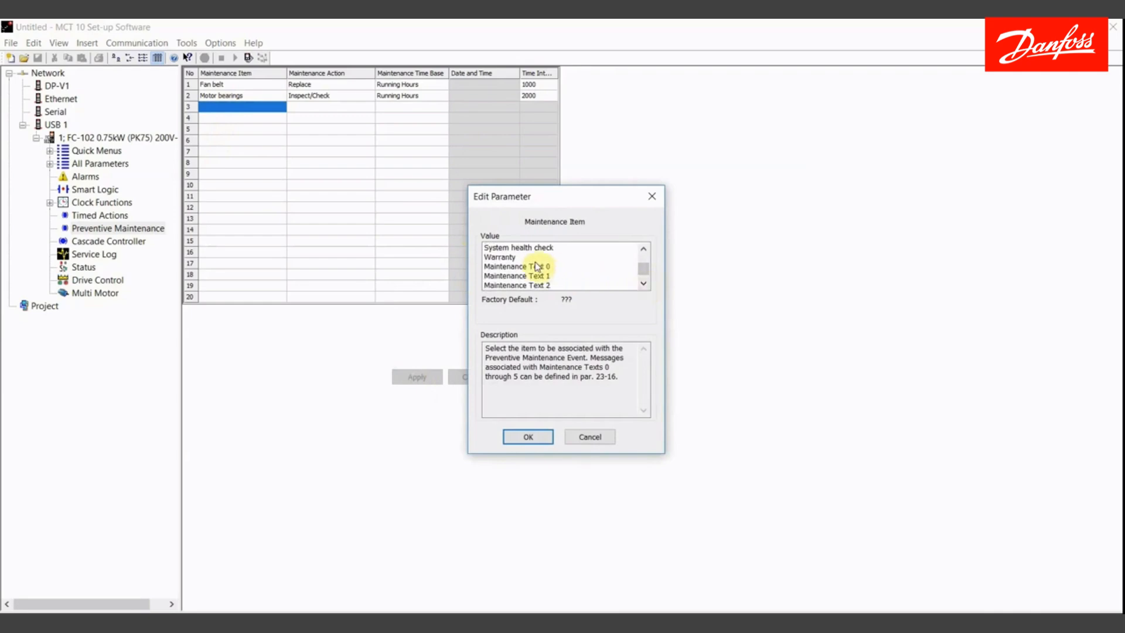
click(536, 267)
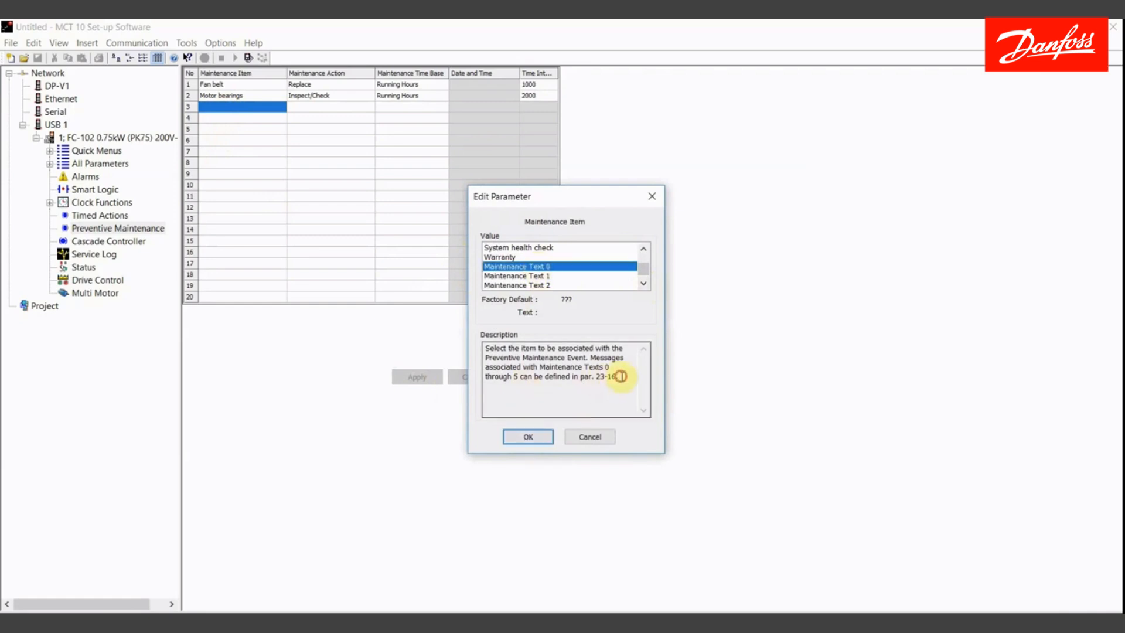
drag(619, 376, 597, 377)
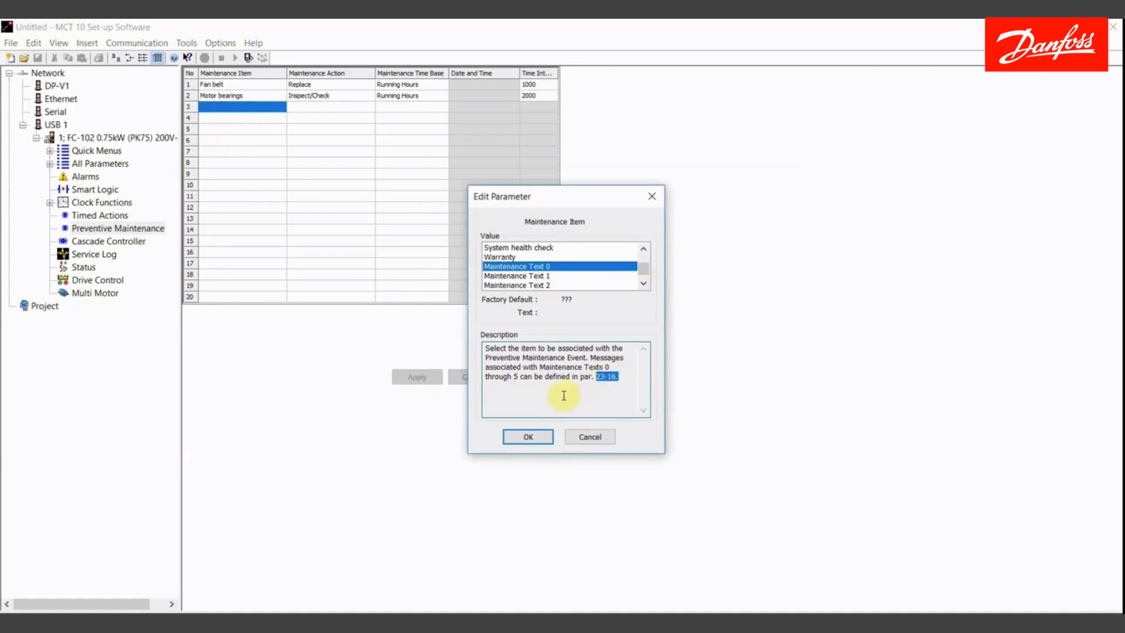
click(530, 437)
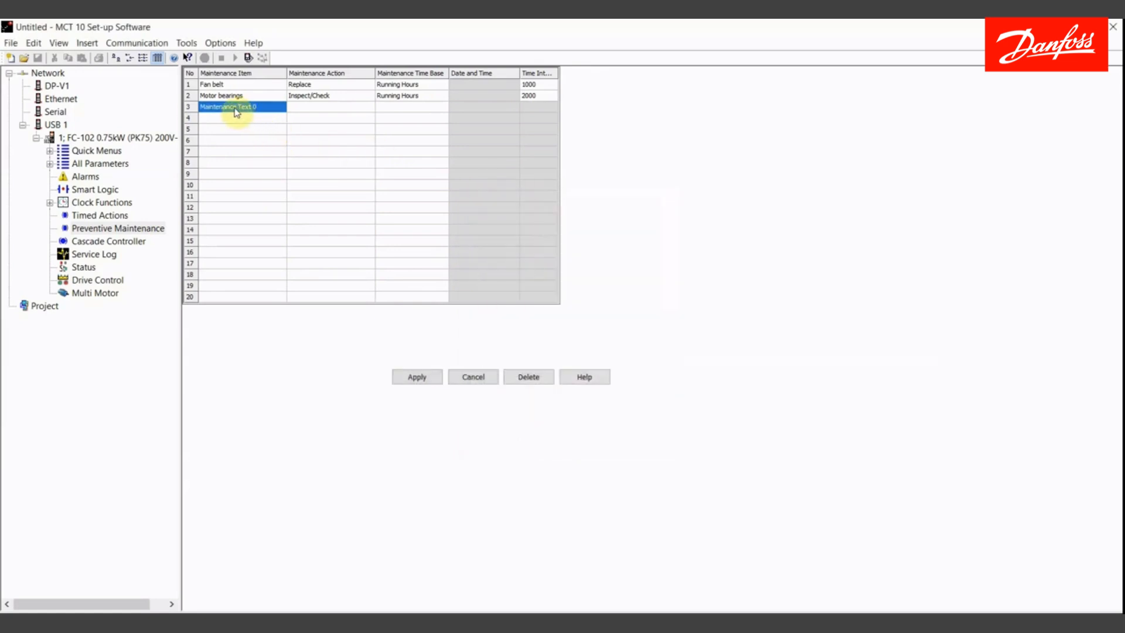
- Set row 3's maintenance action to Clean and its maintenance time base to Date & Time
double_click(308, 108)
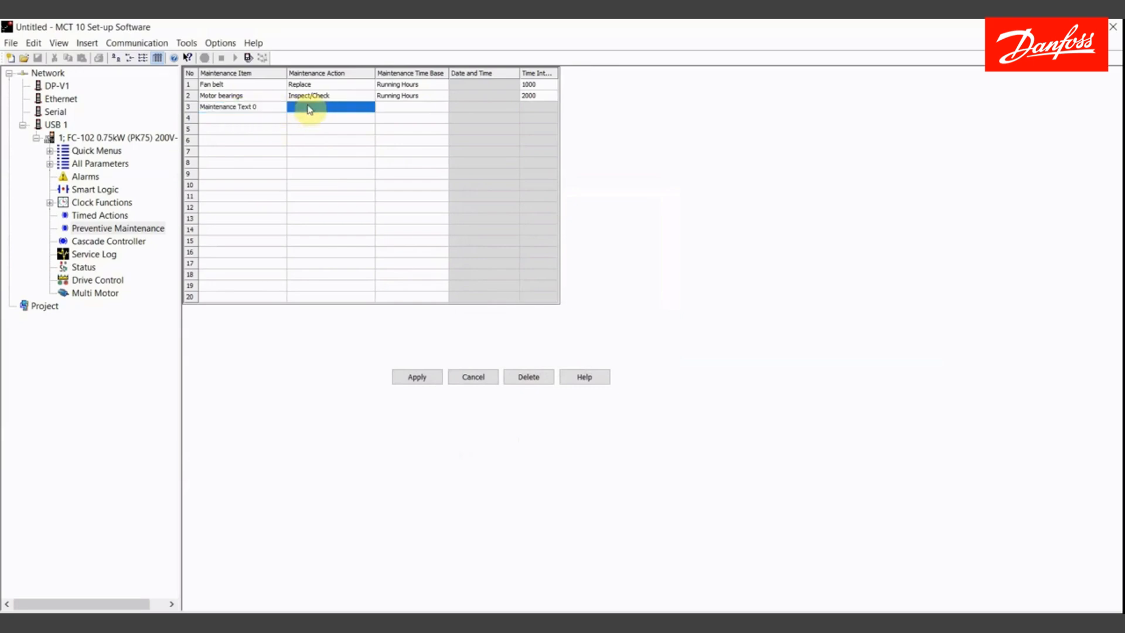
double_click(495, 257)
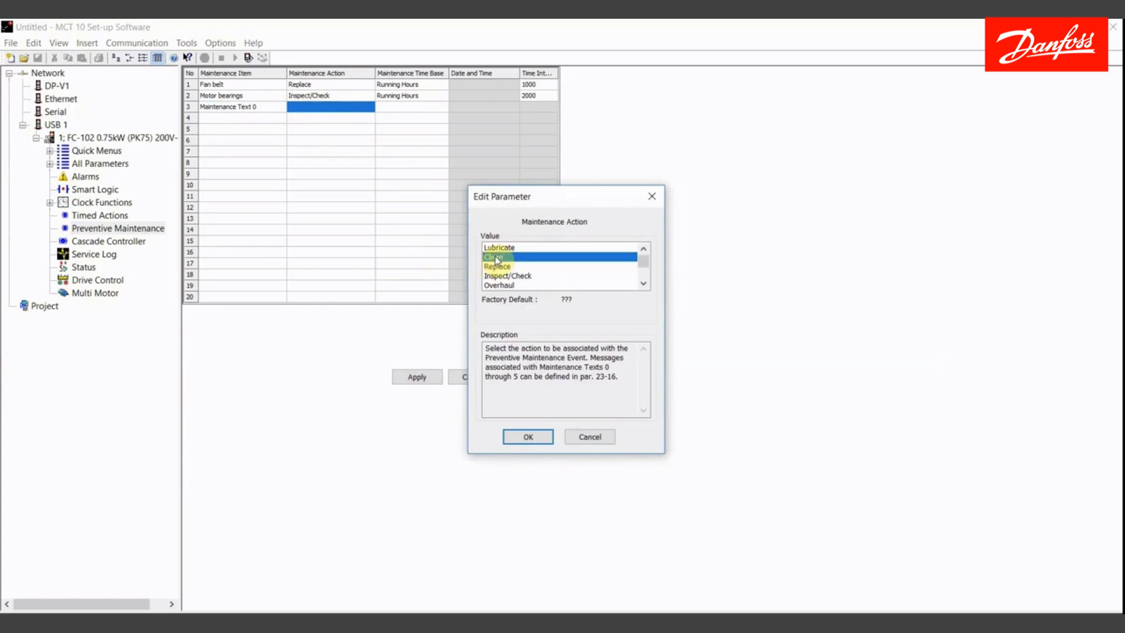
double_click(425, 108)
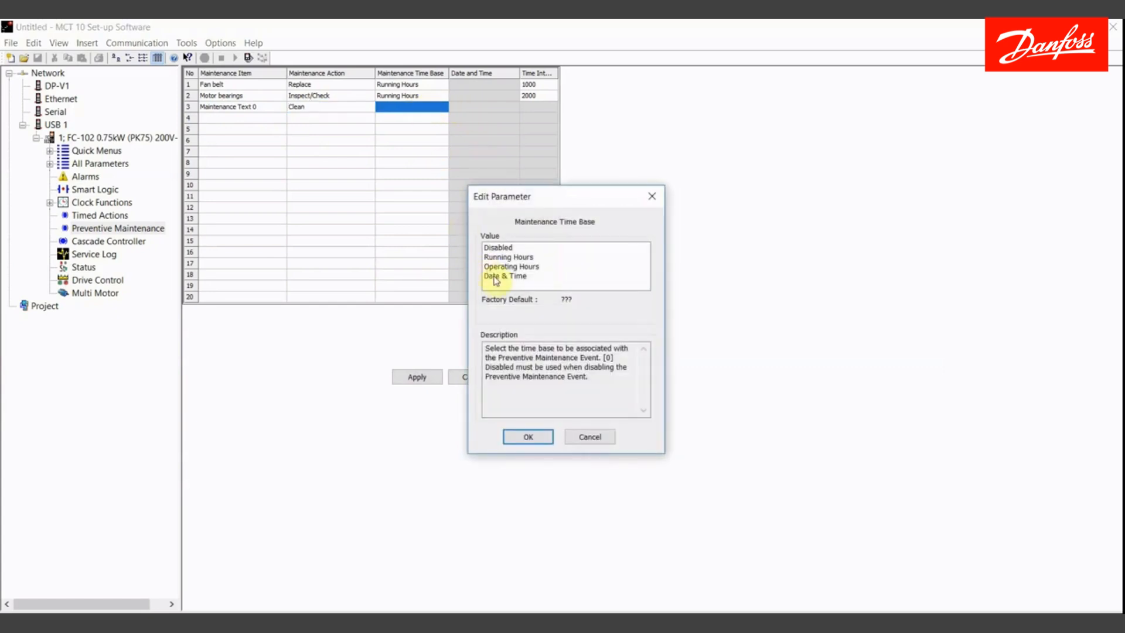
double_click(495, 276)
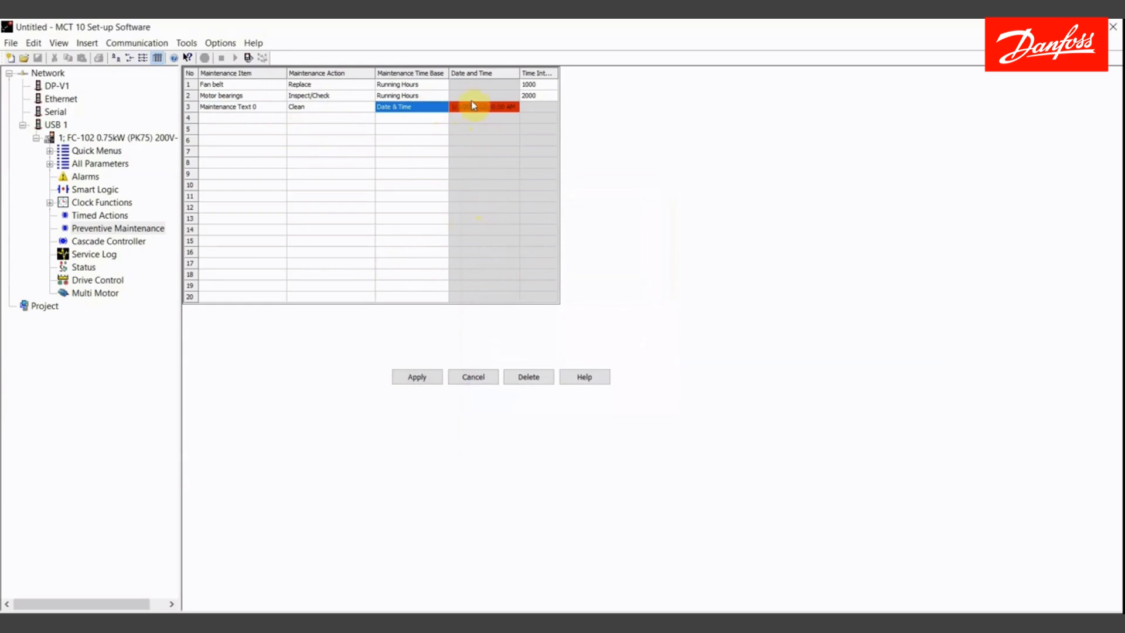
- Set row 3's date and time to 3/23/2006 5:00:00 PM and apply the entries
double_click(473, 106)
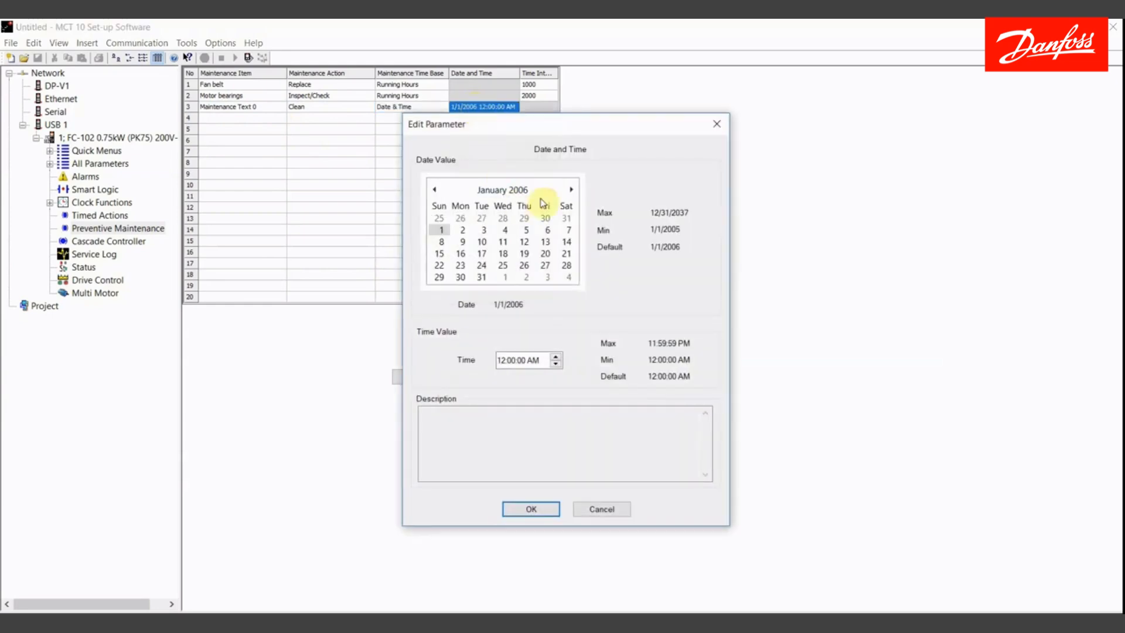
click(571, 189)
click(571, 189)
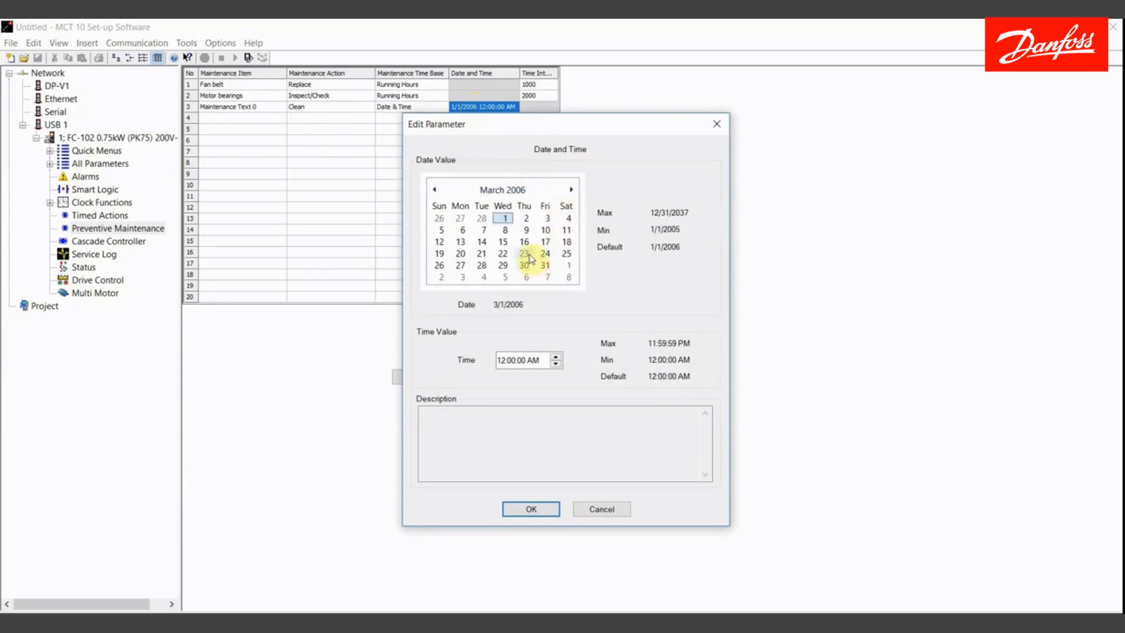
click(526, 255)
click(502, 359)
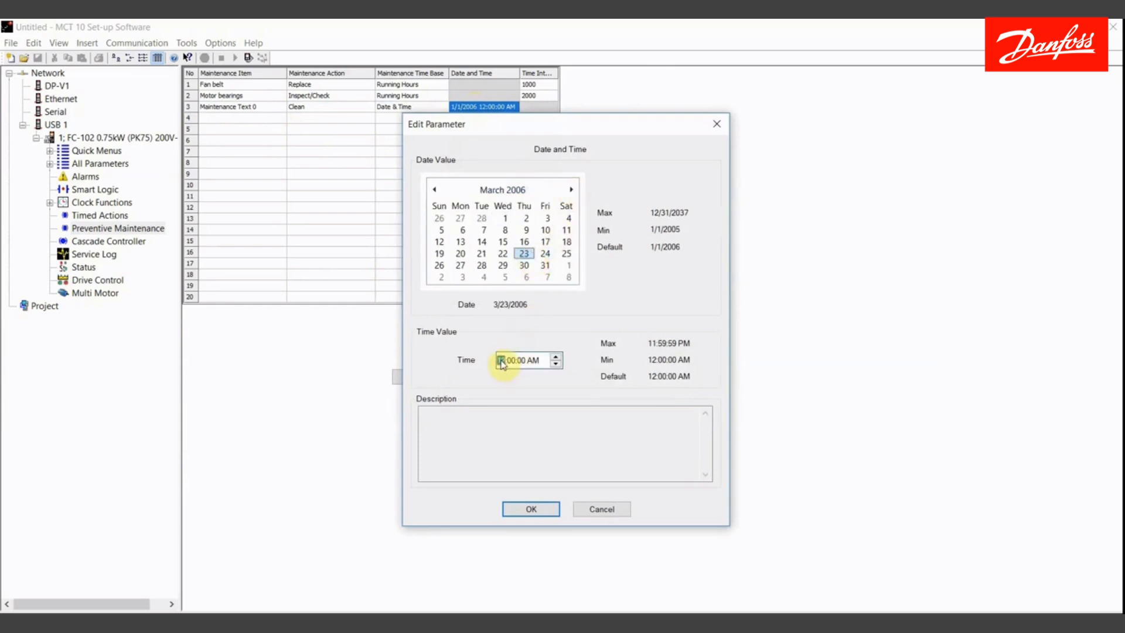
text(5)
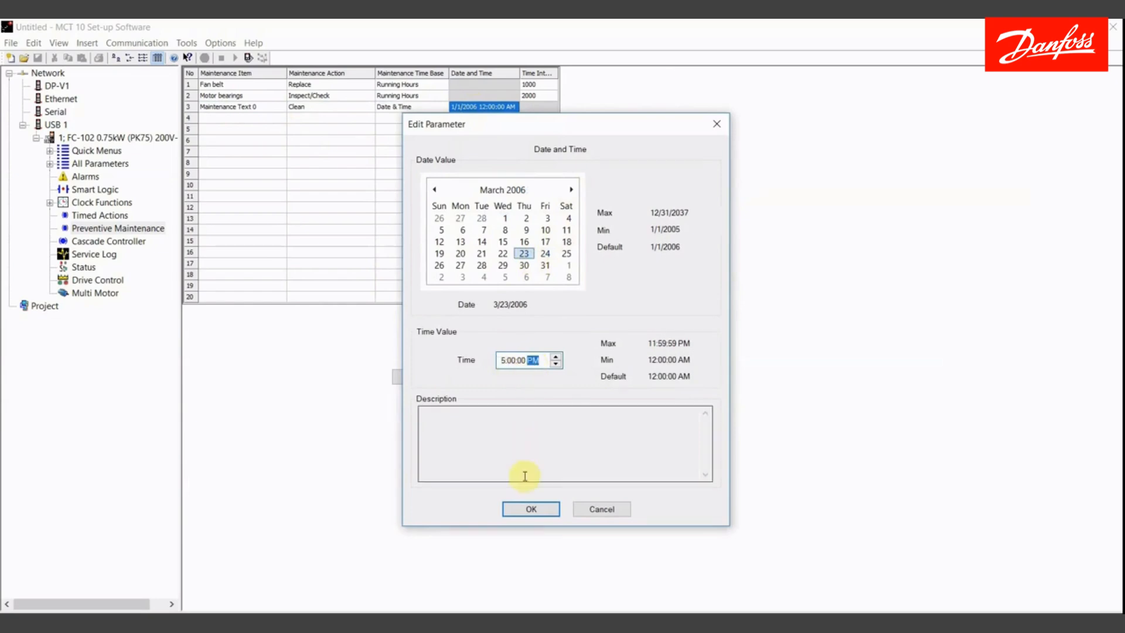
click(531, 509)
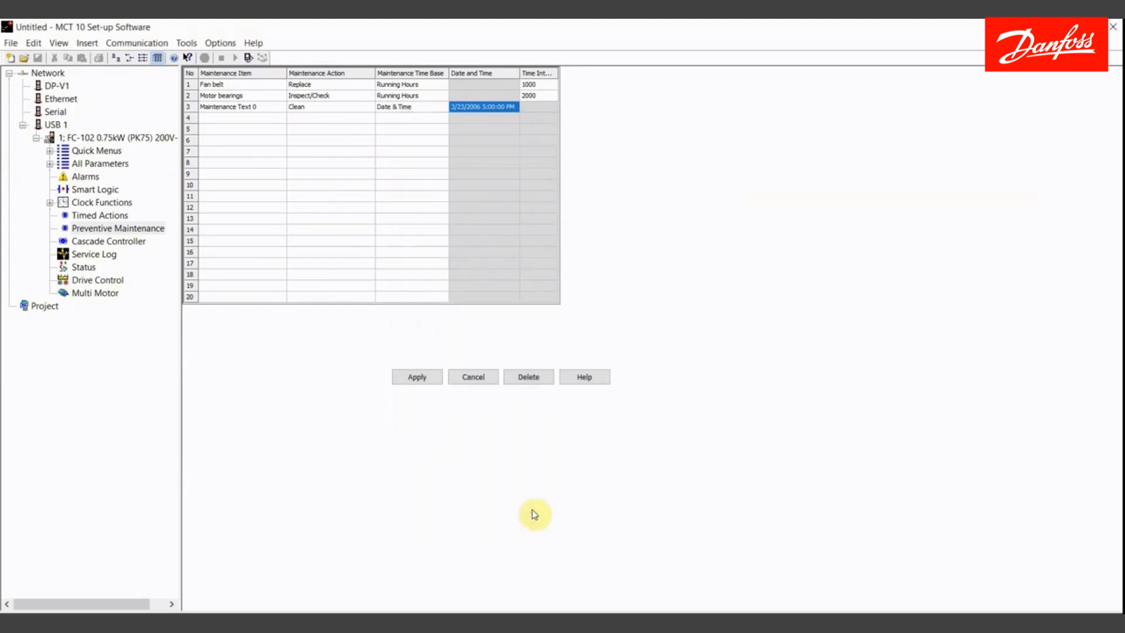
click(416, 377)
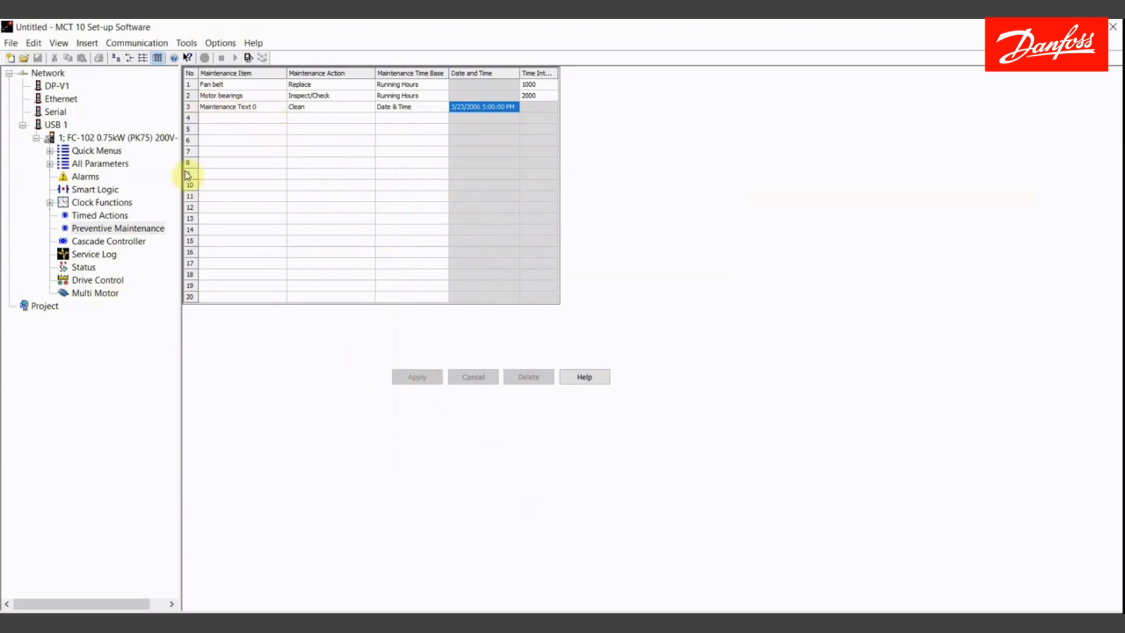
- Browse the 23-1* Maintenance parameters under 23-** Time-based Functions and open the 23-1* Maintenance Reset group
click(49, 164)
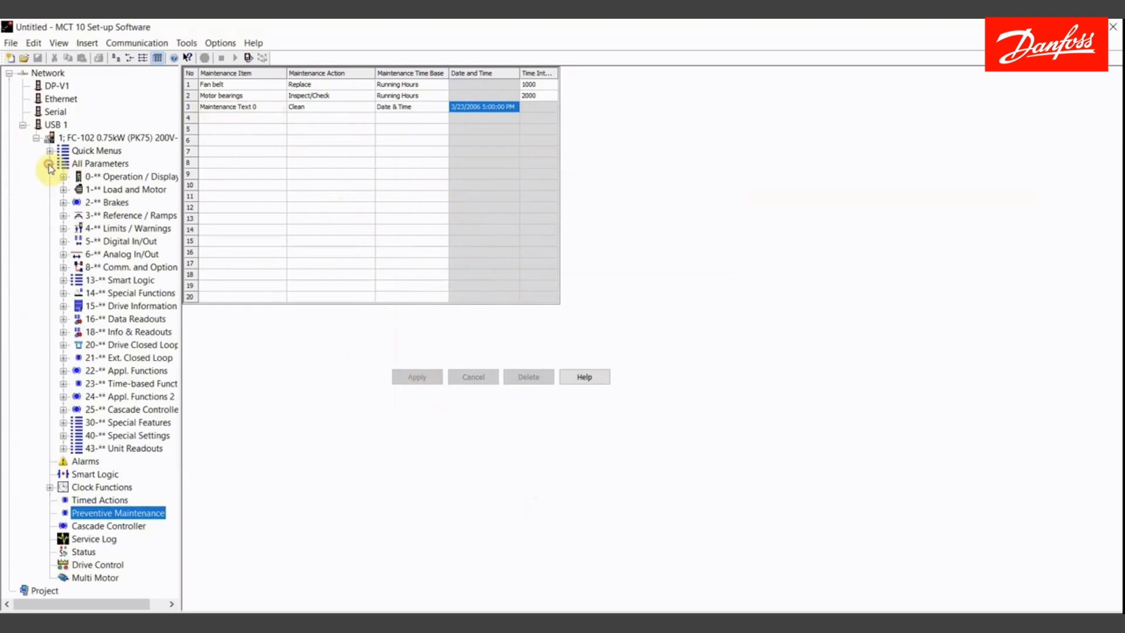
click(63, 384)
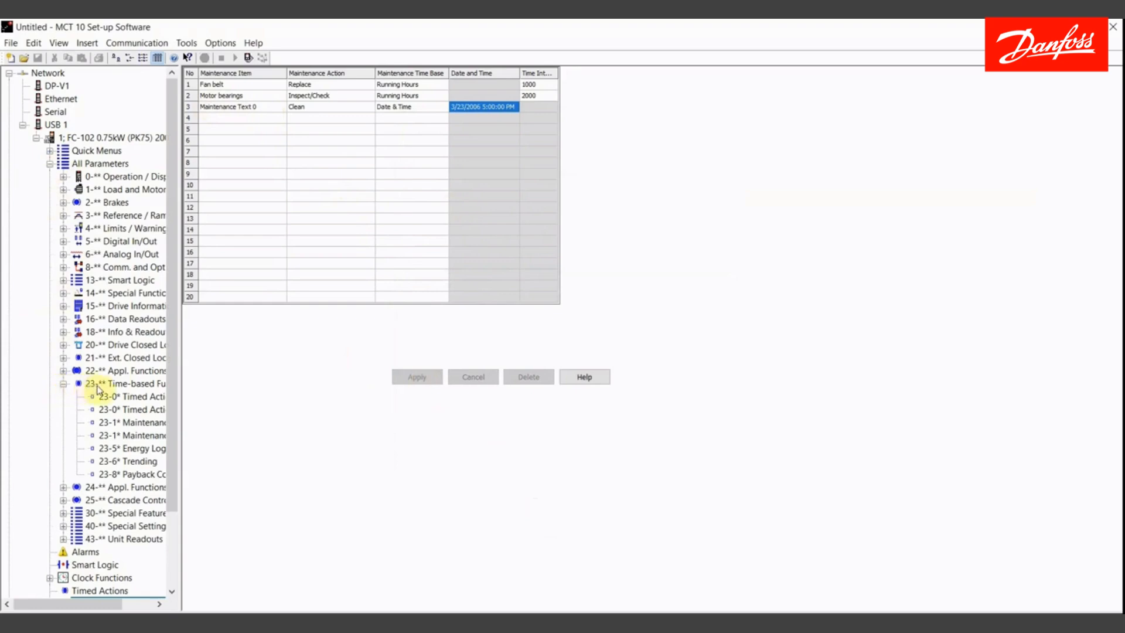
click(146, 422)
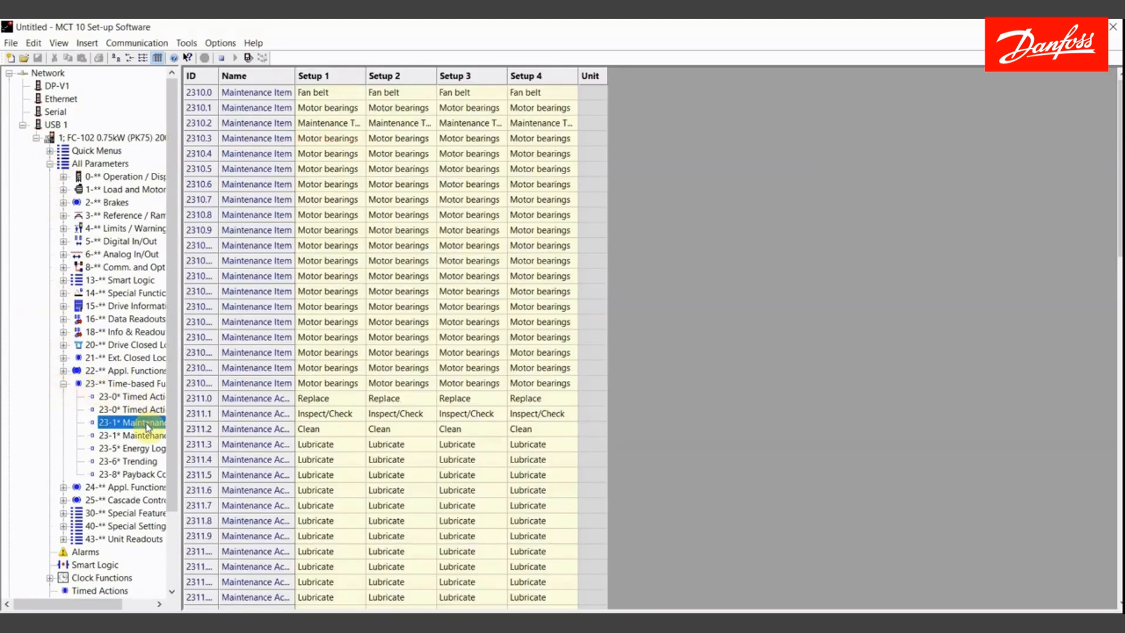
drag(180, 422, 233, 416)
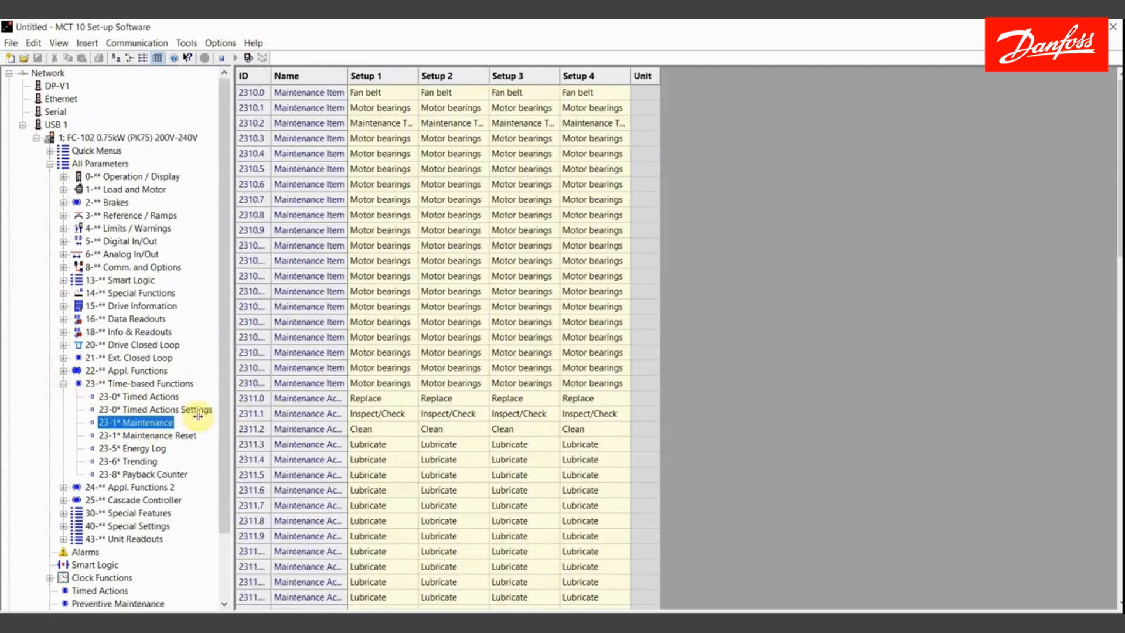
click(170, 435)
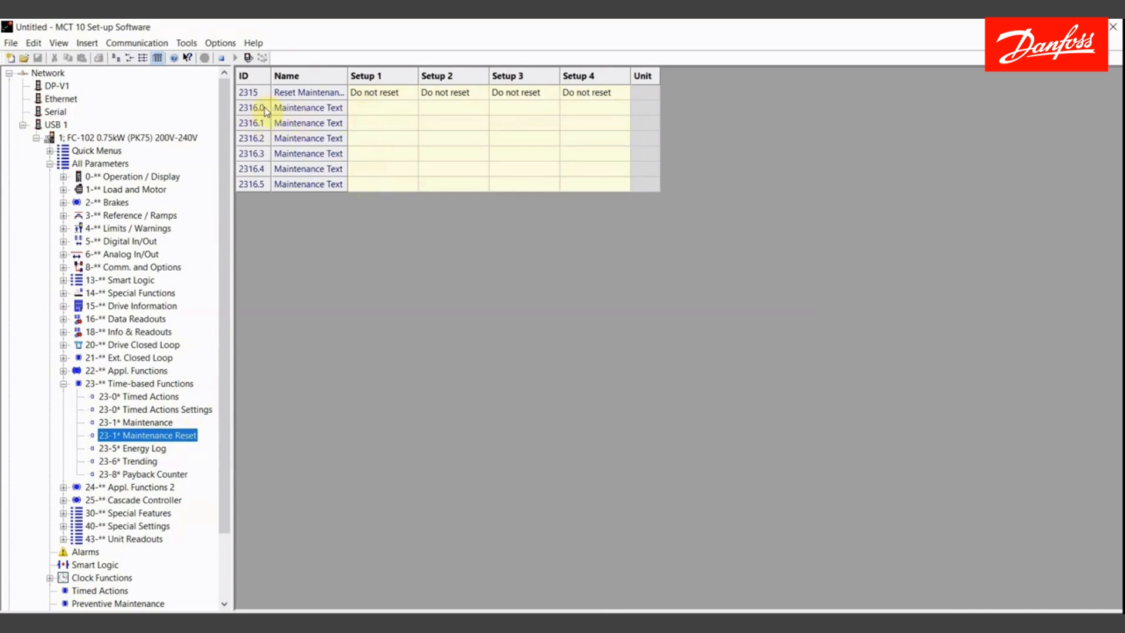
- Set Maintenance Text 0 (parameter 2316.0) to Drive Heatsink for Setup 1
double_click(368, 108)
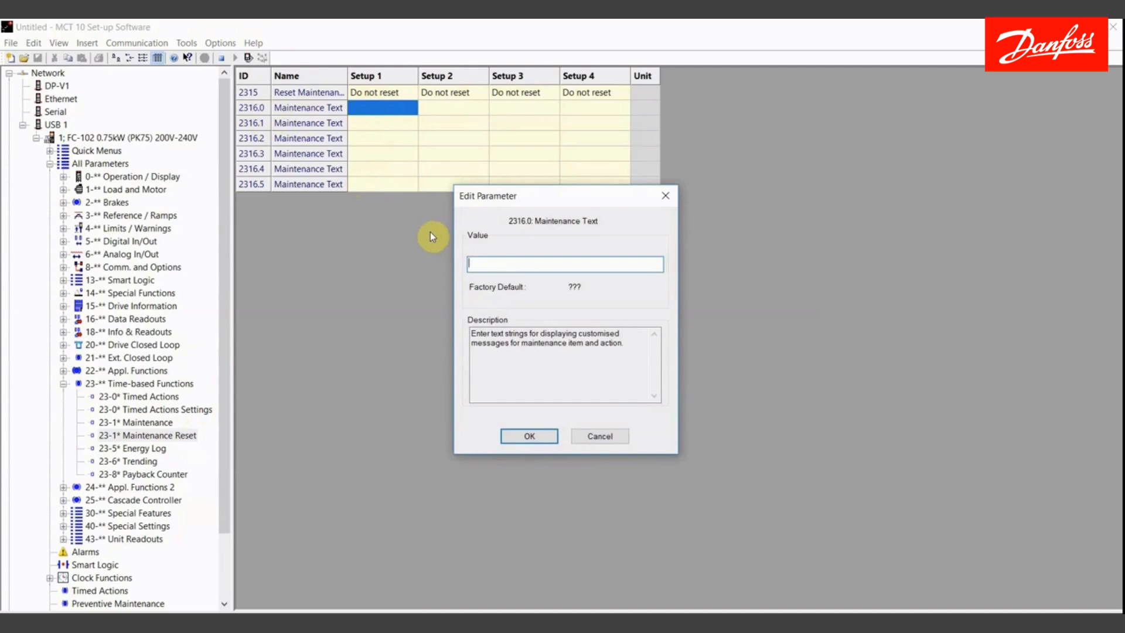
text(Dri)
text(ve Heatsink)
click(529, 436)
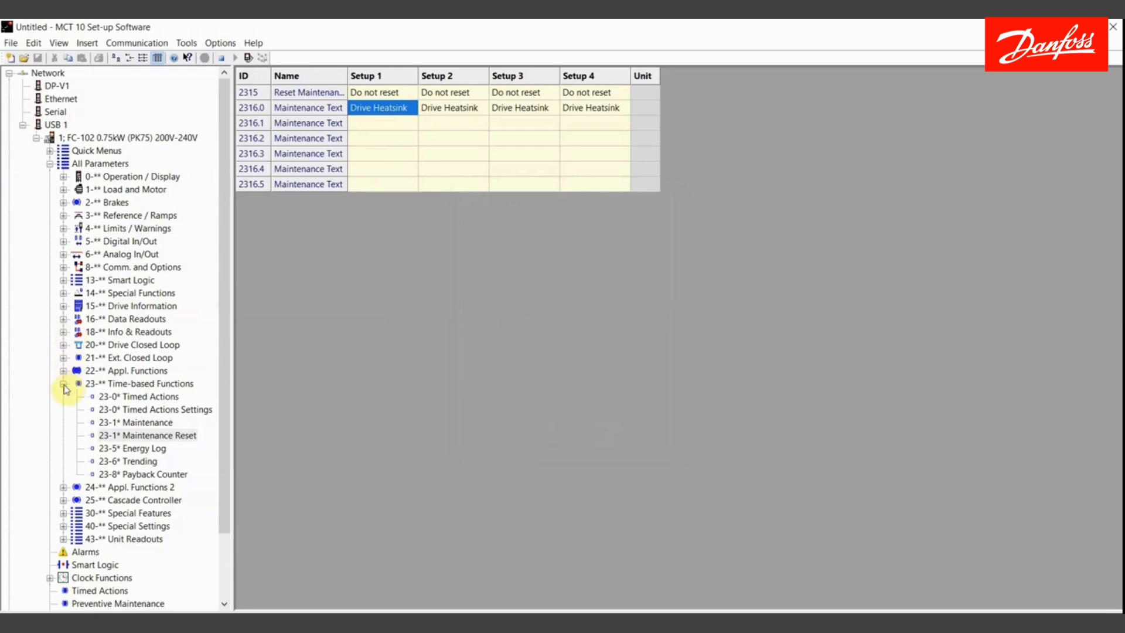
- Return to the Preventive Maintenance overview and open the LCP Simulator
click(64, 385)
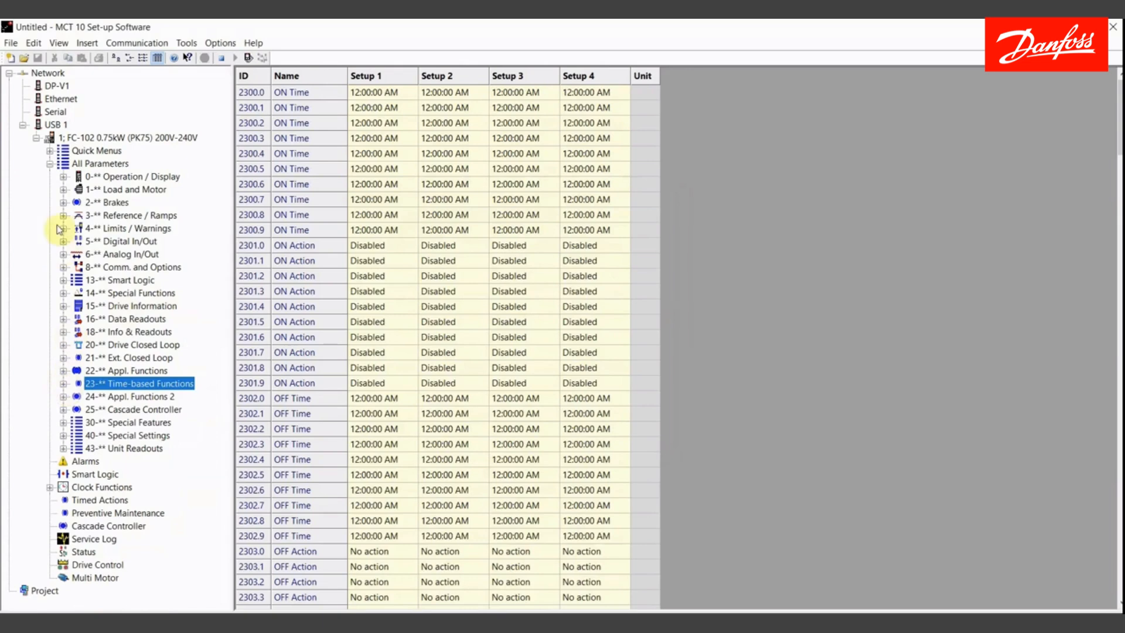
click(51, 164)
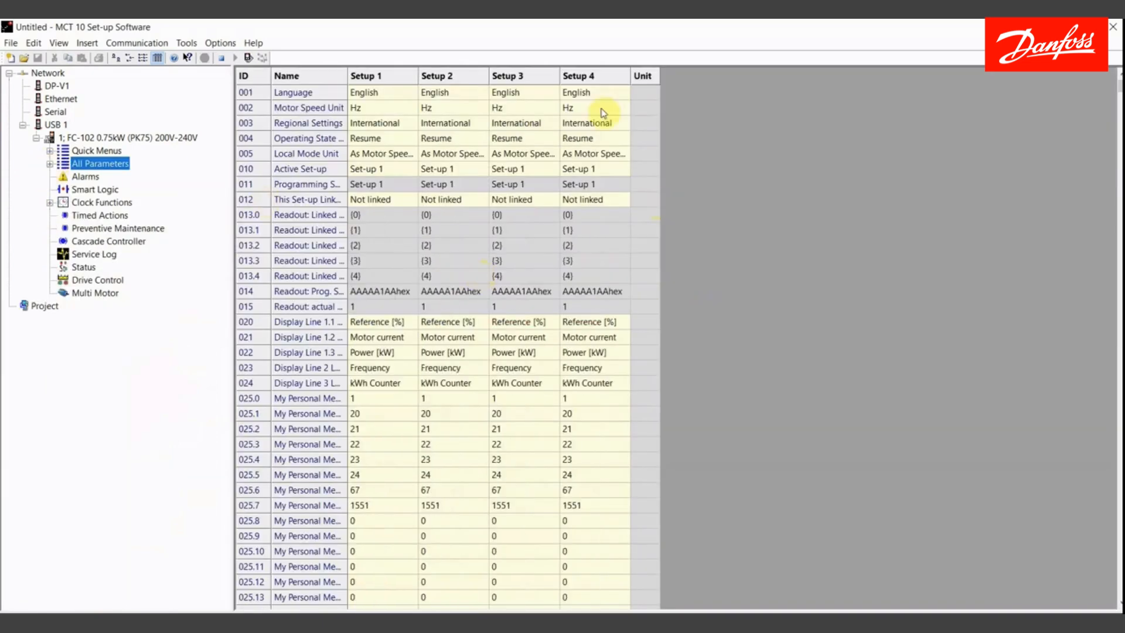
click(120, 228)
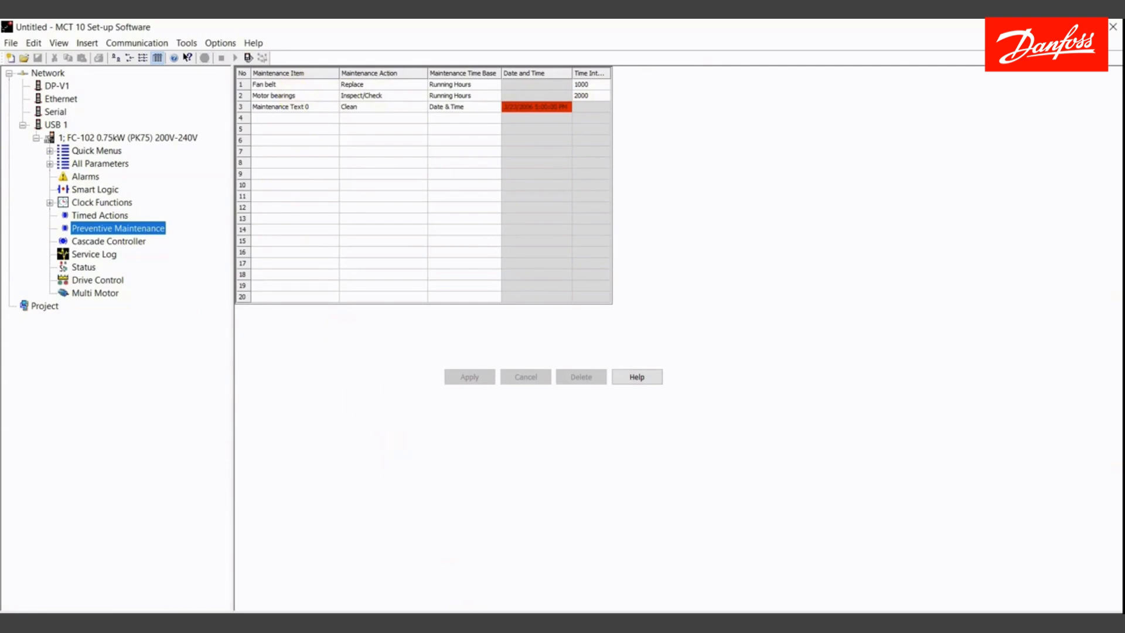
click(497, 622)
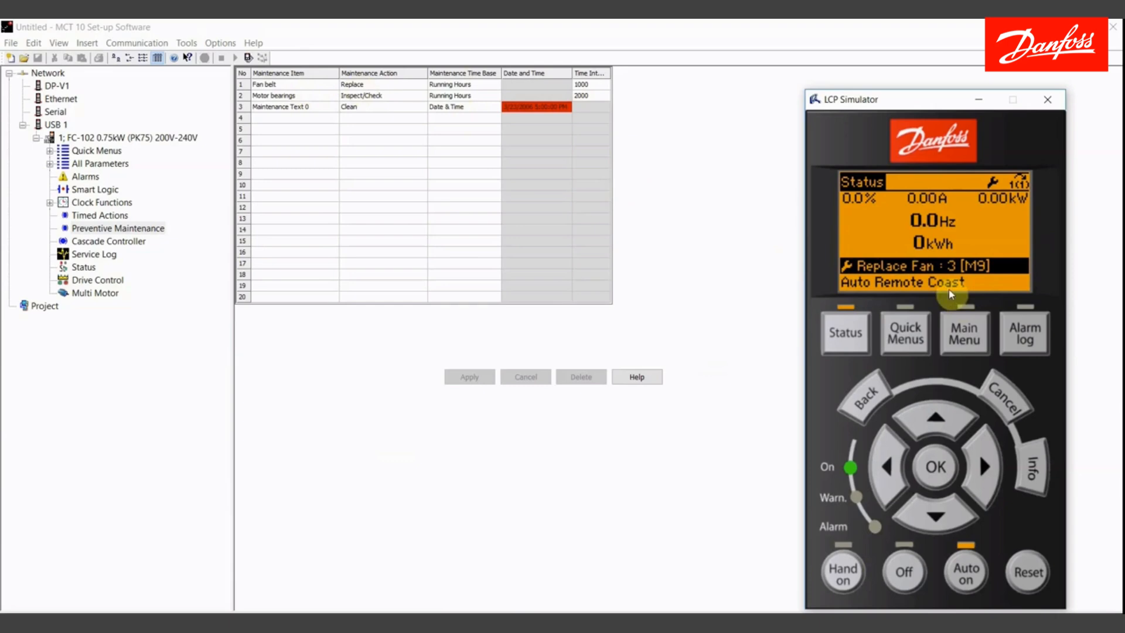
- Browse the LCP Simulator's main menu to the 23-** Time-based Functions group and its Timed Actions entries
click(961, 337)
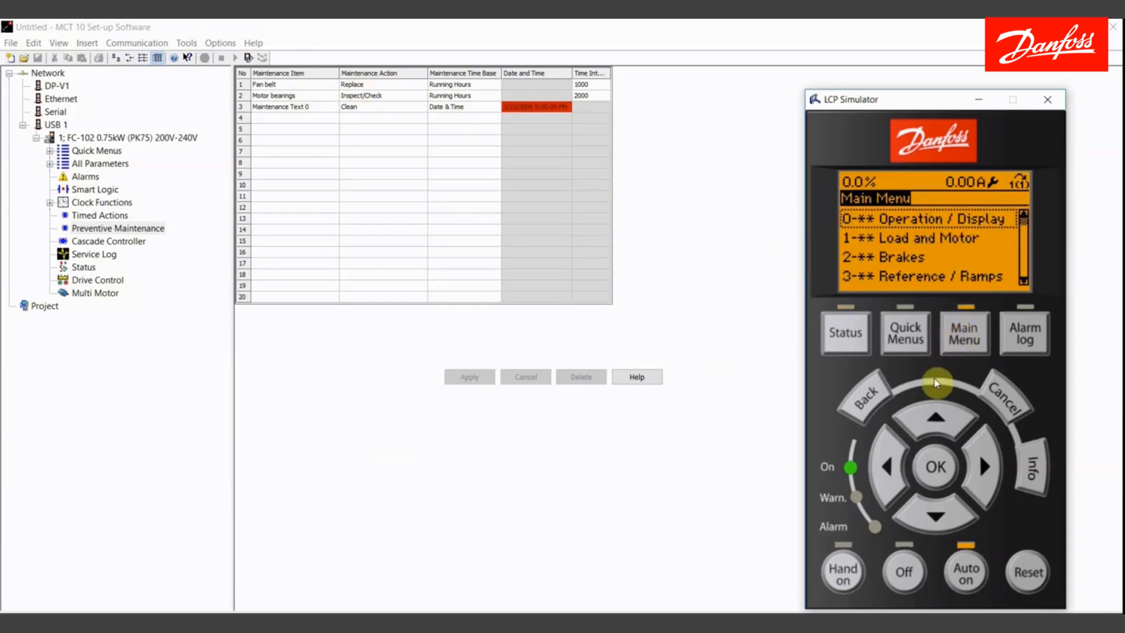
click(936, 417)
click(937, 417)
click(937, 417)
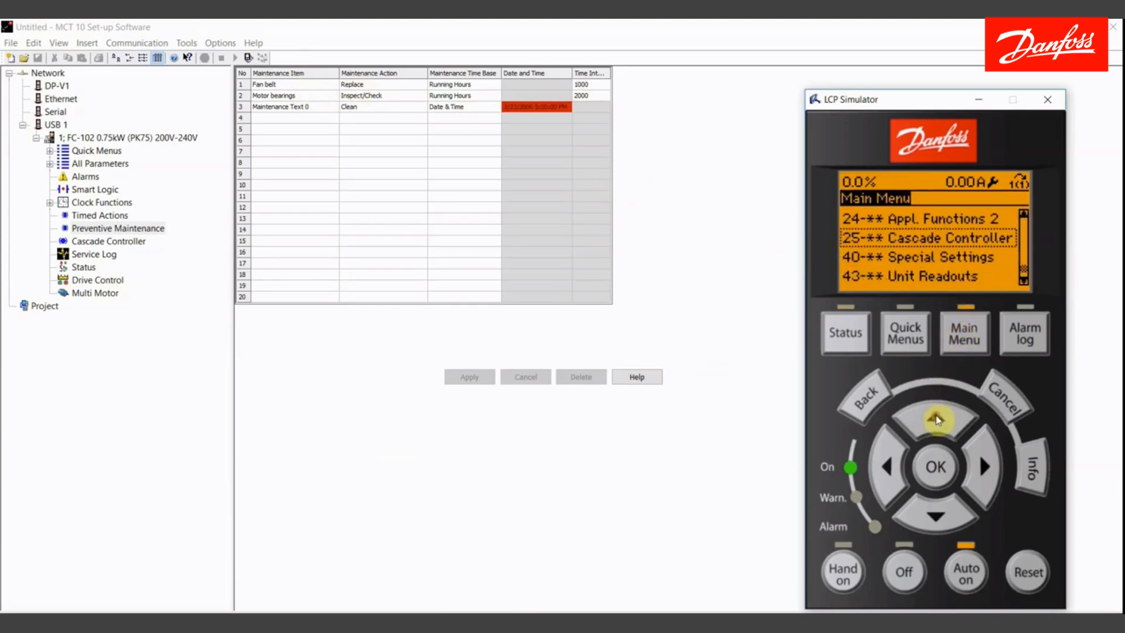
click(937, 417)
click(937, 417)
click(936, 417)
click(937, 417)
click(936, 517)
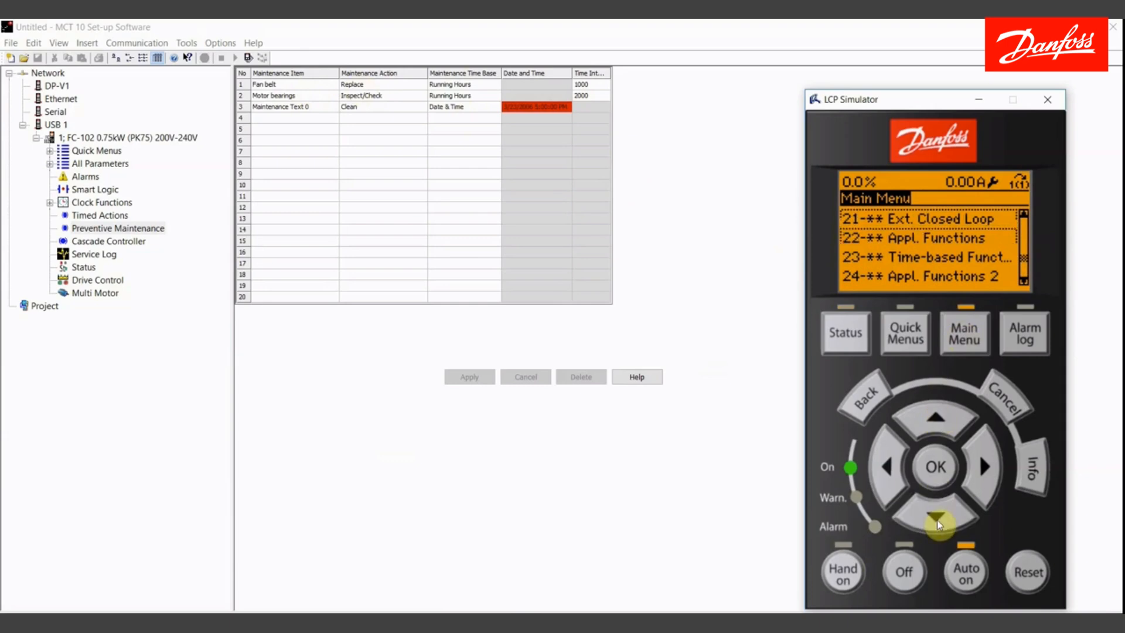
click(937, 516)
click(936, 470)
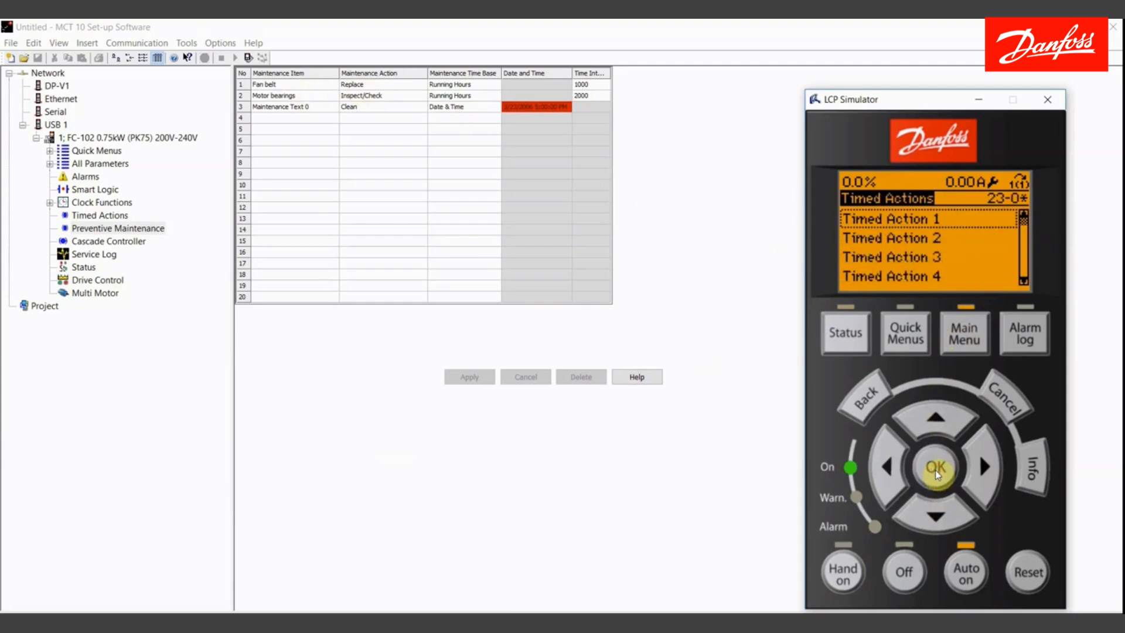
click(937, 469)
click(867, 405)
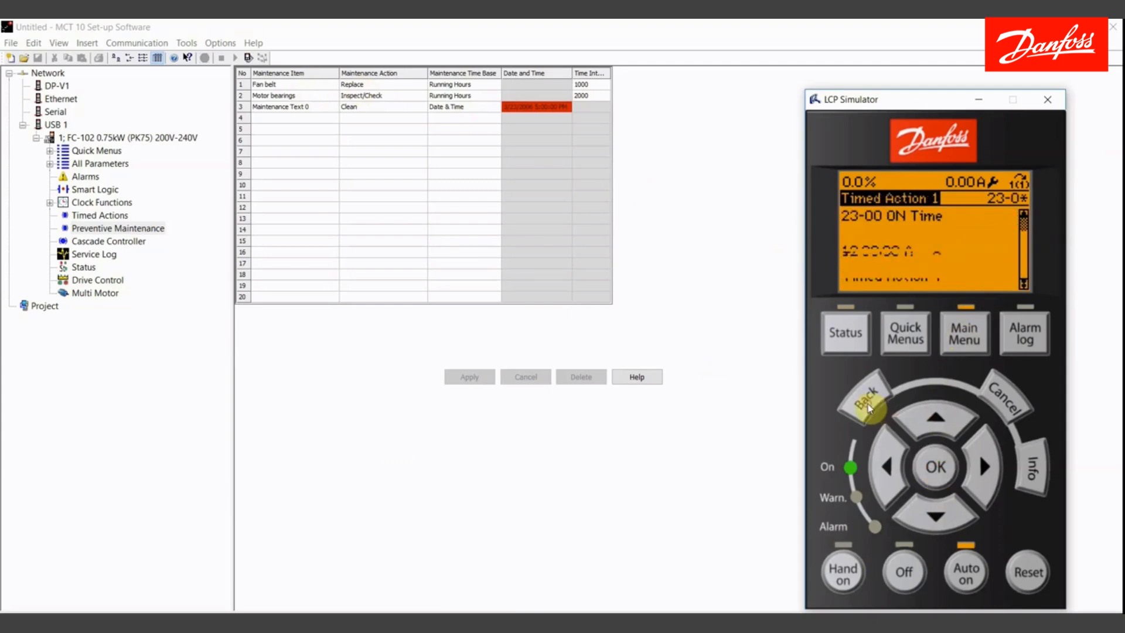
click(868, 407)
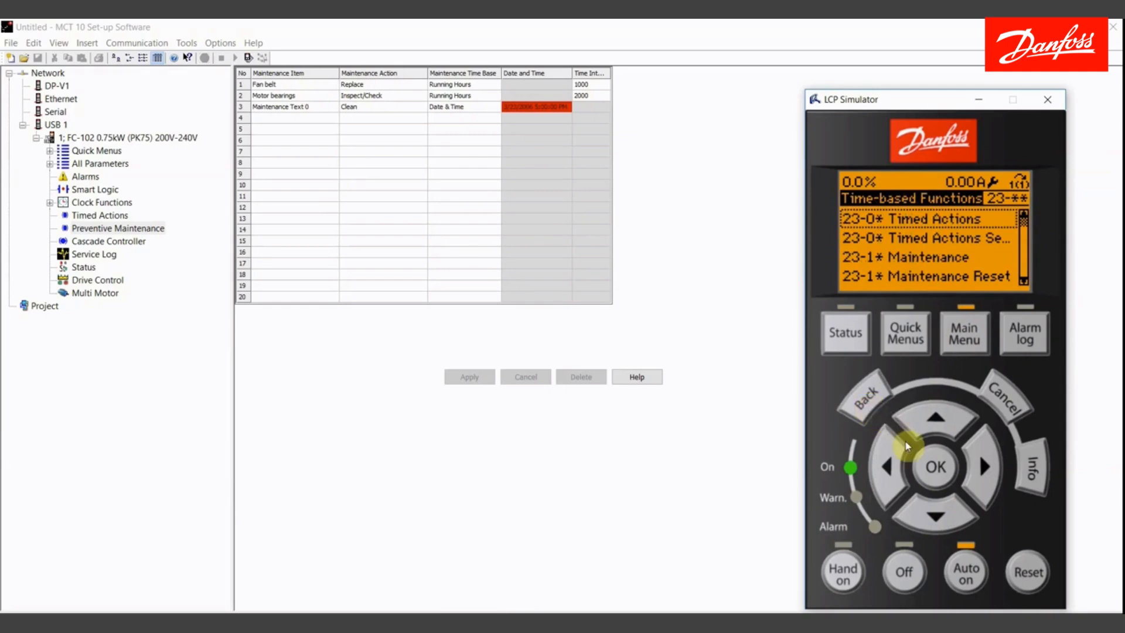
- Open Maintenance 0 under 23-1* Maintenance on the LCP Simulator, then return to the Status display
click(935, 511)
click(935, 511)
click(936, 467)
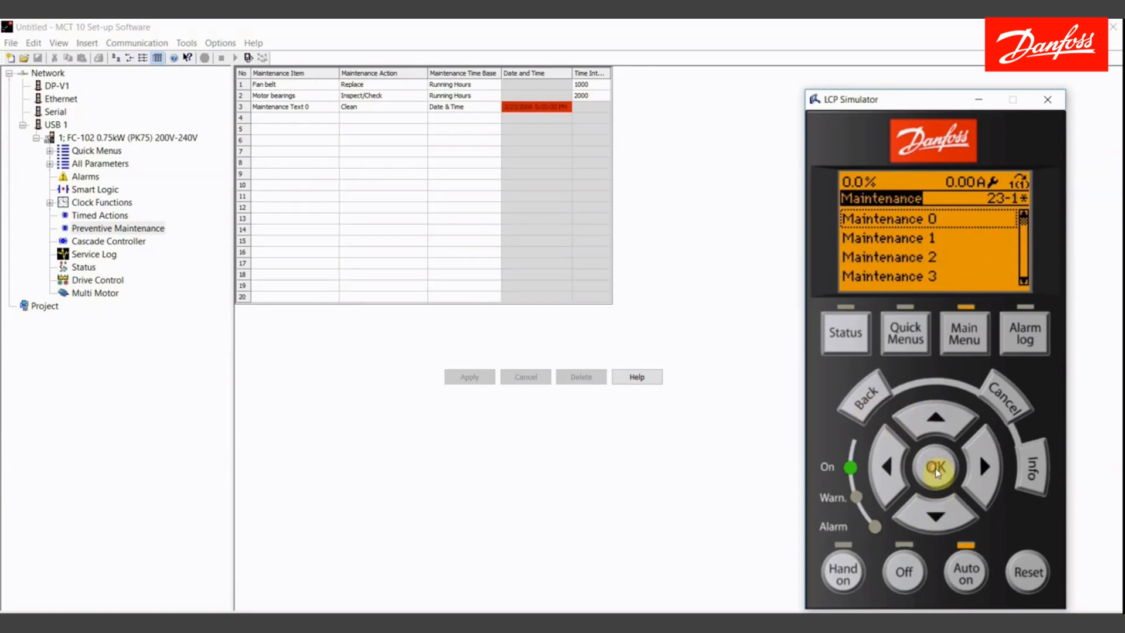
click(935, 469)
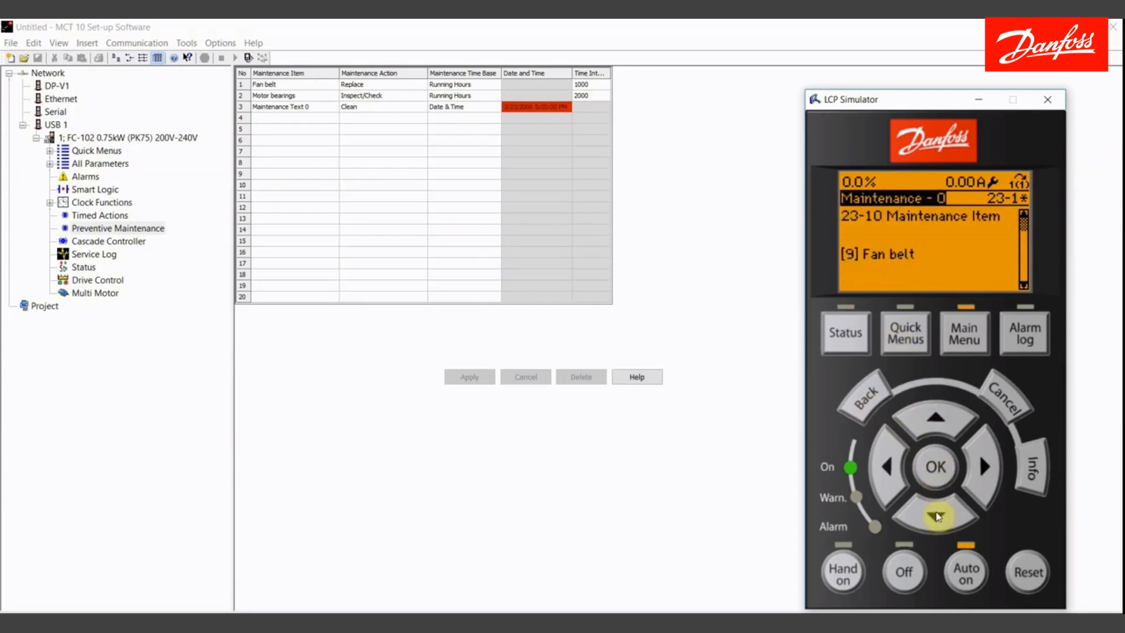
click(935, 514)
click(928, 420)
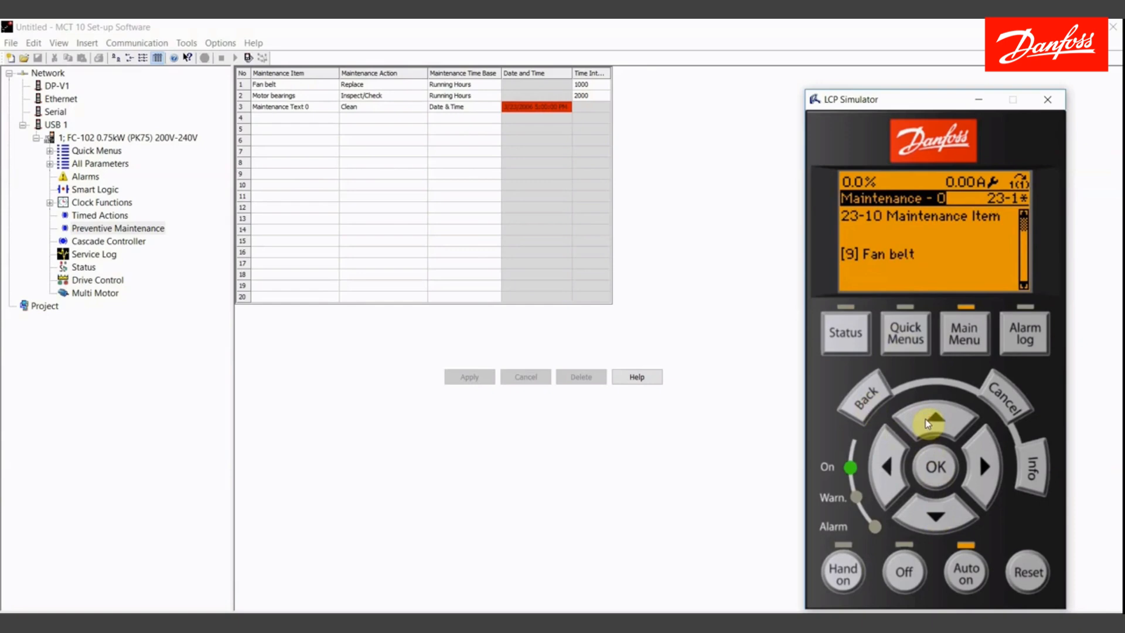
click(860, 401)
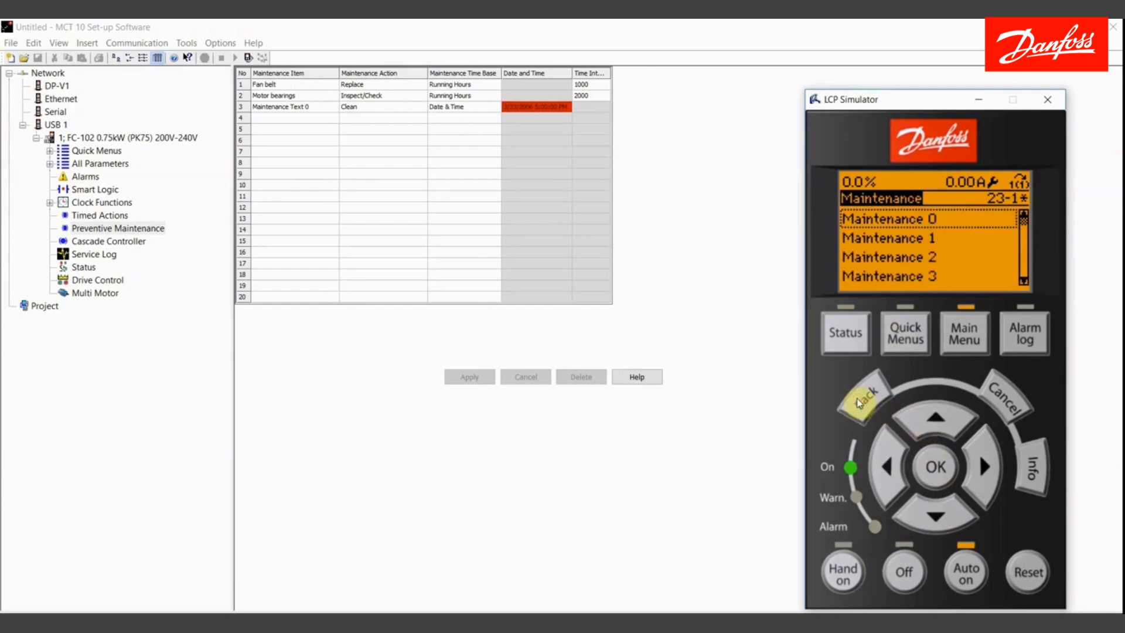
click(862, 401)
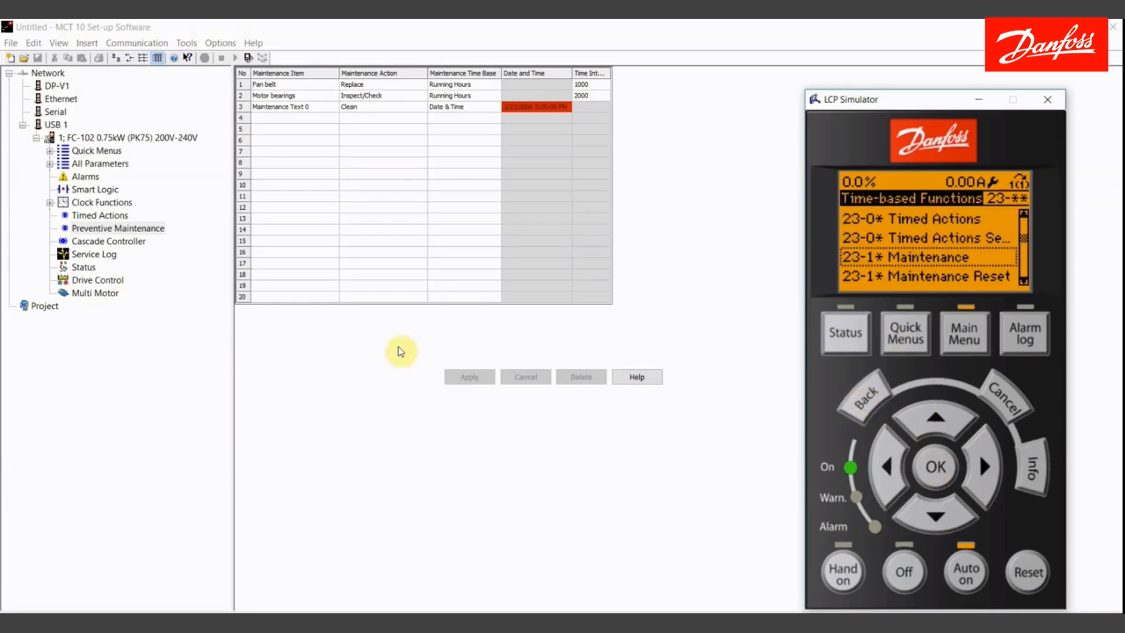
click(841, 332)
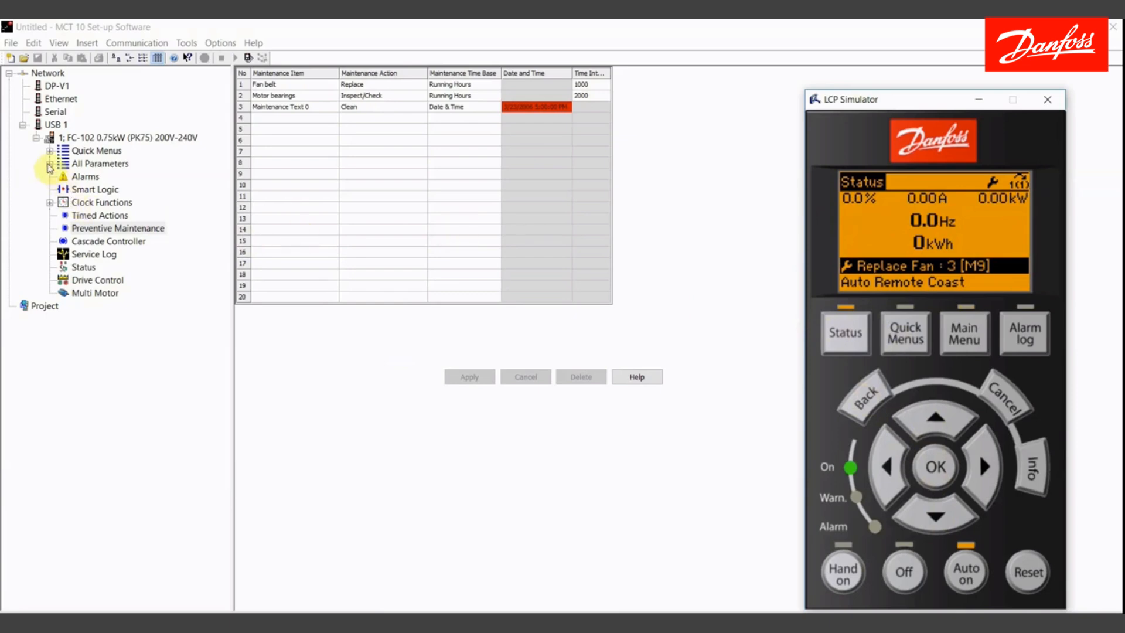
- Set the Reset Maintenance Word for Setup 1 to Do reset under 23-1* Maintenance Reset
click(50, 164)
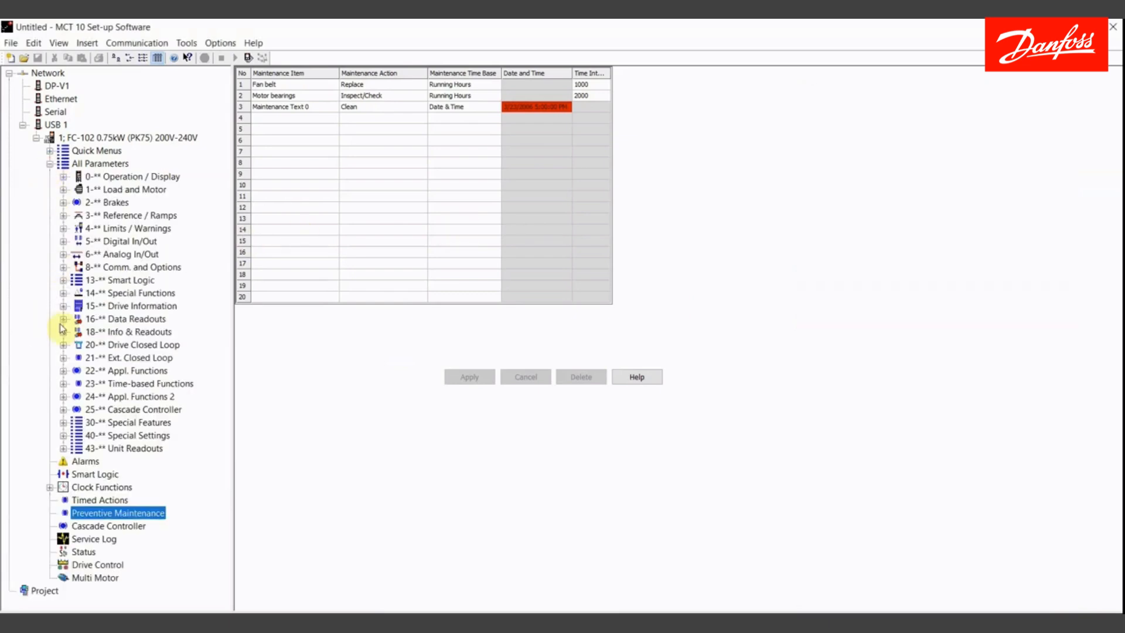
click(63, 384)
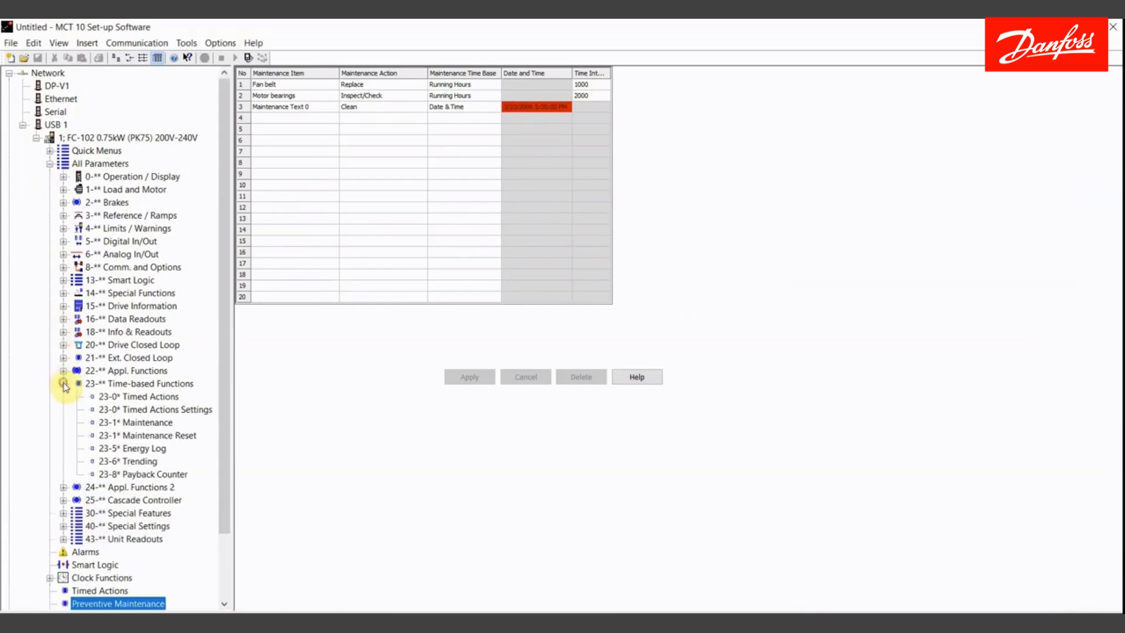
click(130, 437)
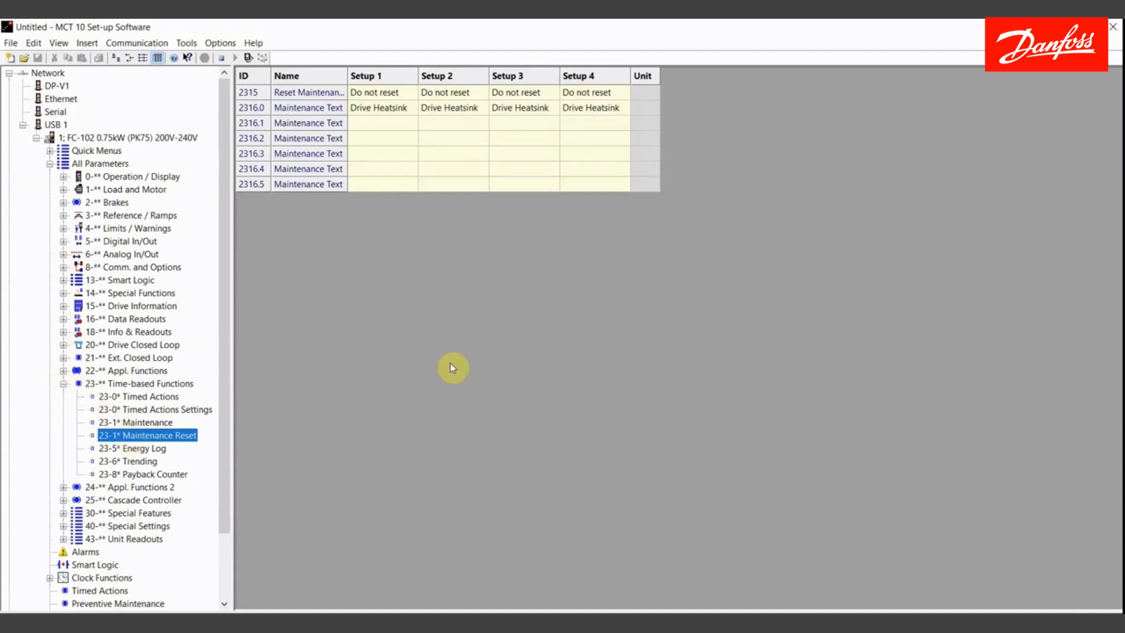
double_click(378, 93)
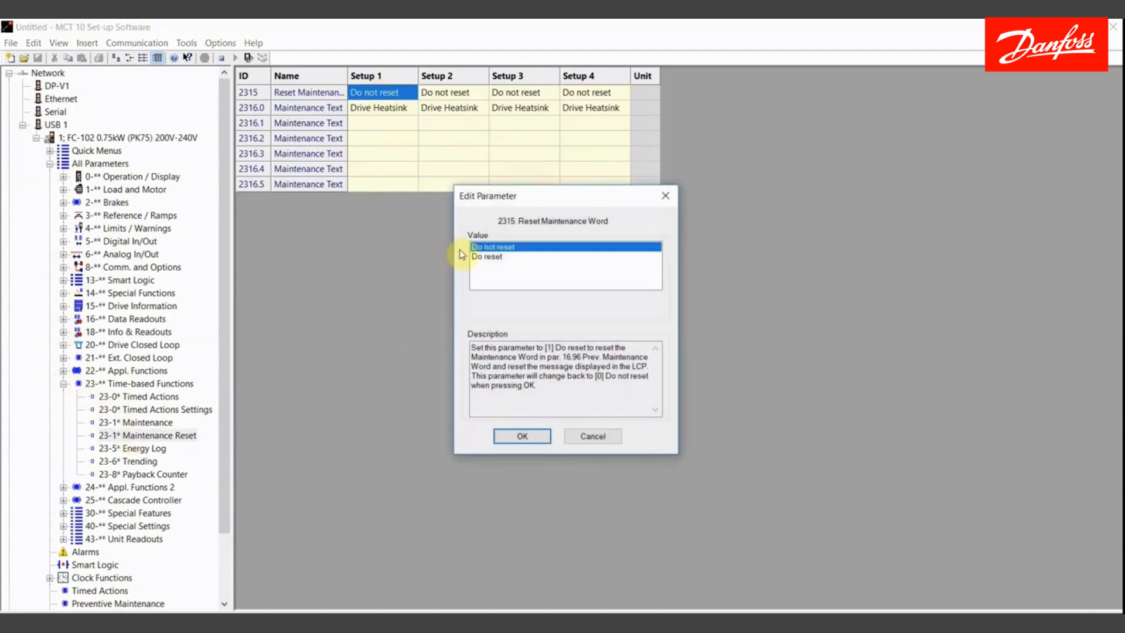
double_click(477, 256)
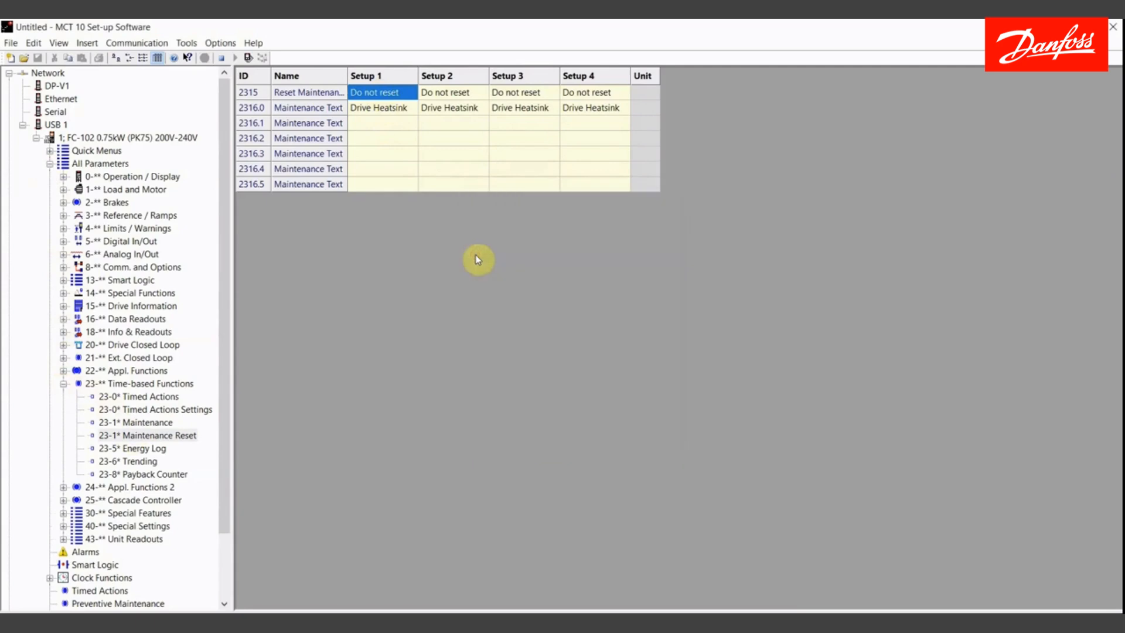
- Set Function Relay 540.0 for Setup 1 to Prev. Maintenance under 5-4* Relays
click(63, 383)
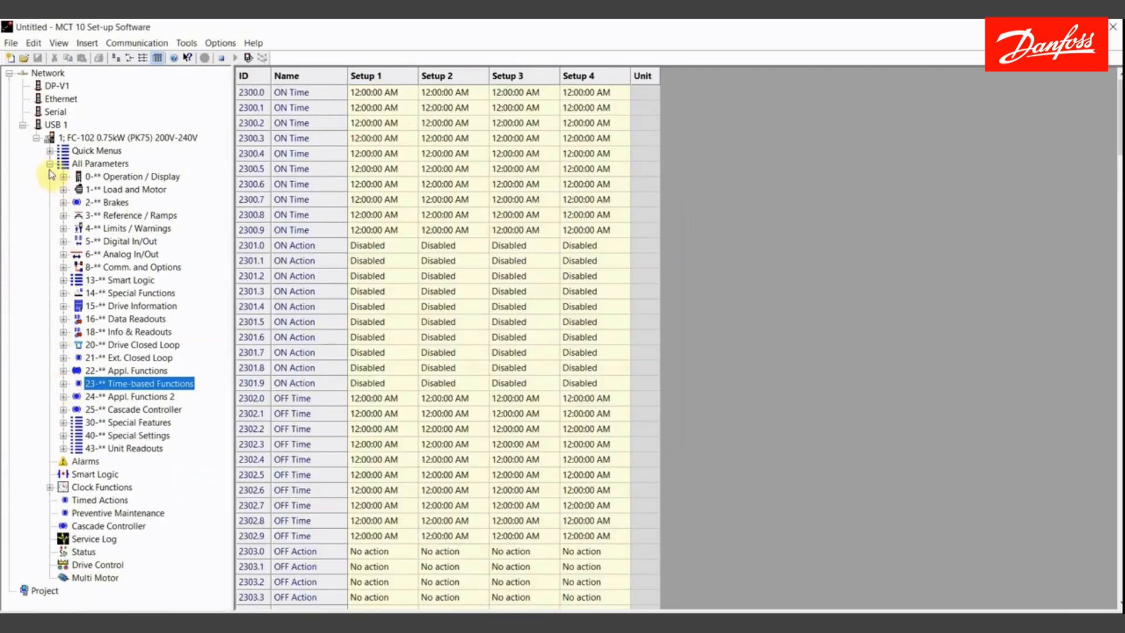
click(50, 163)
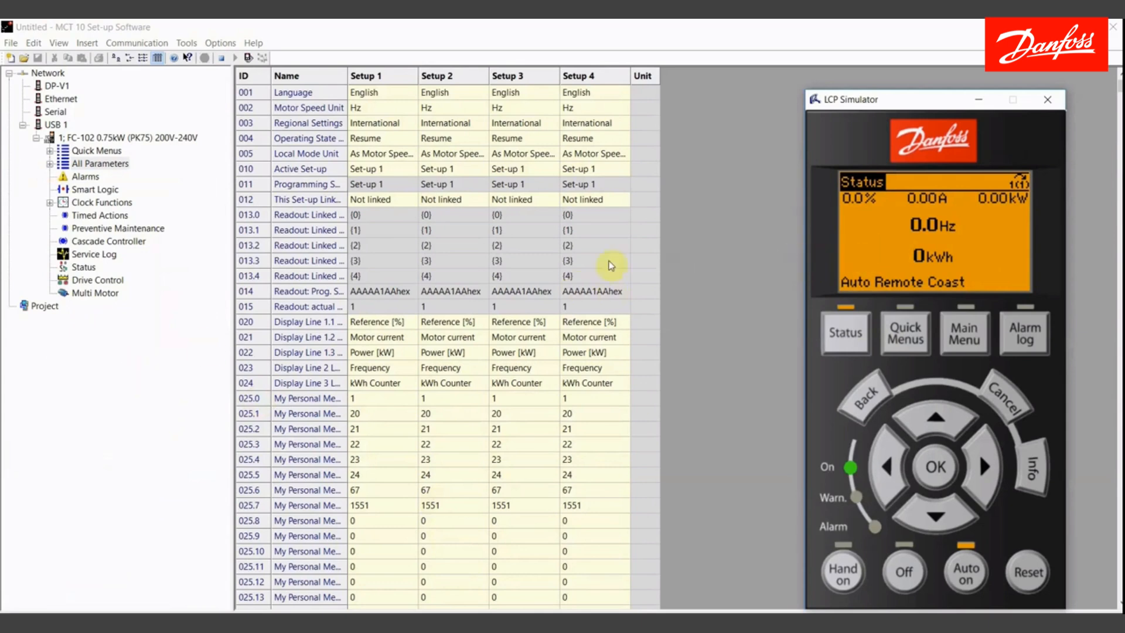
click(50, 165)
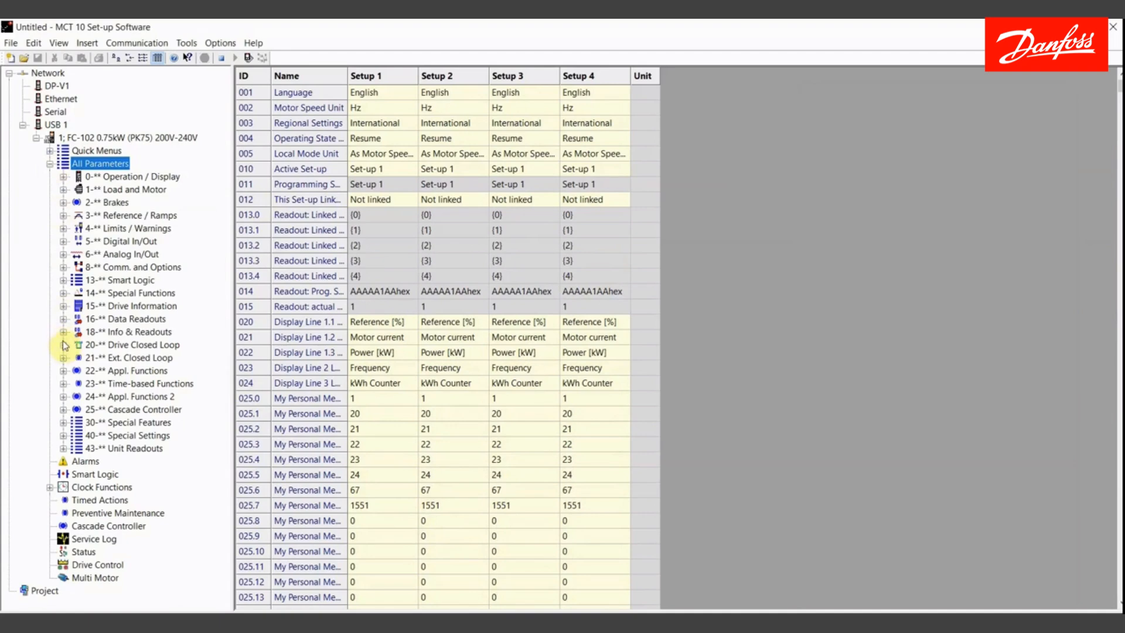
click(63, 241)
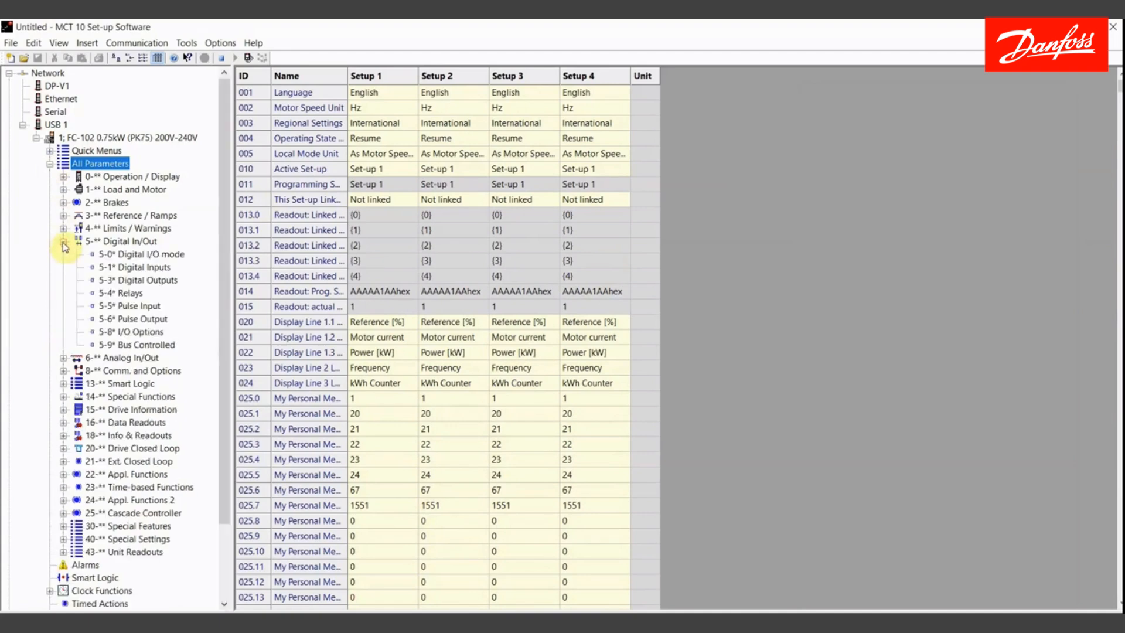
click(121, 292)
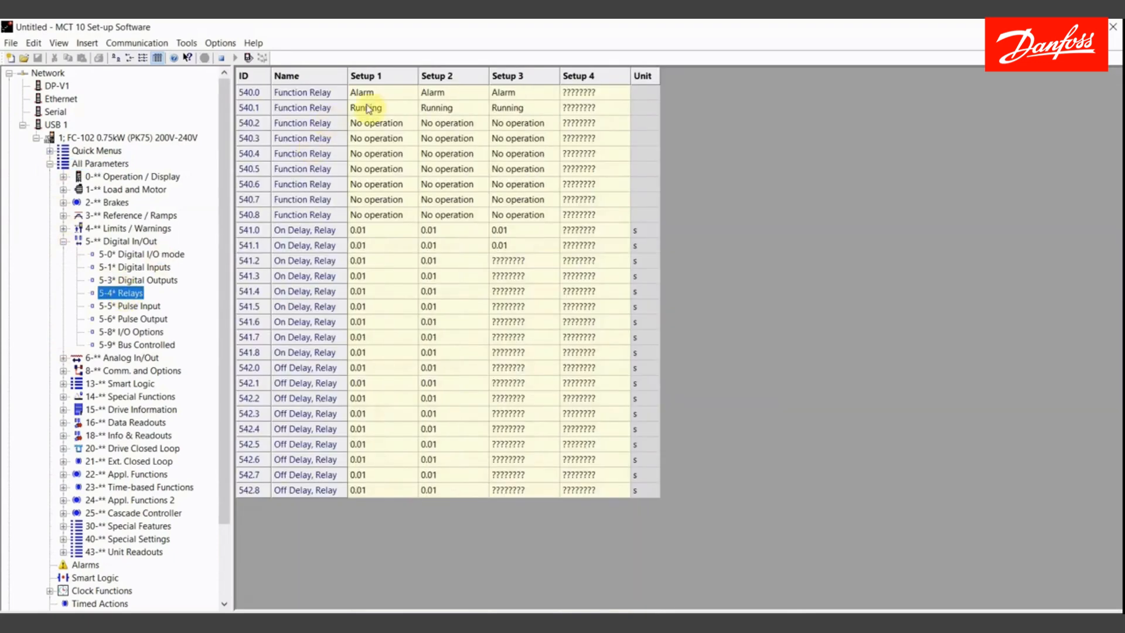
double_click(369, 92)
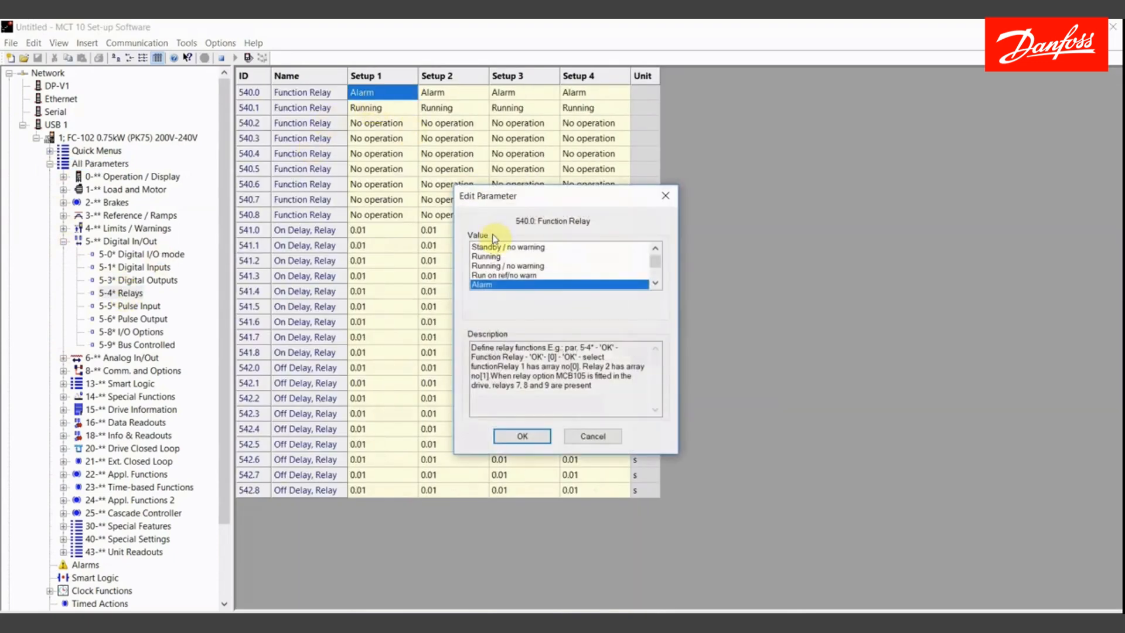
key(p)
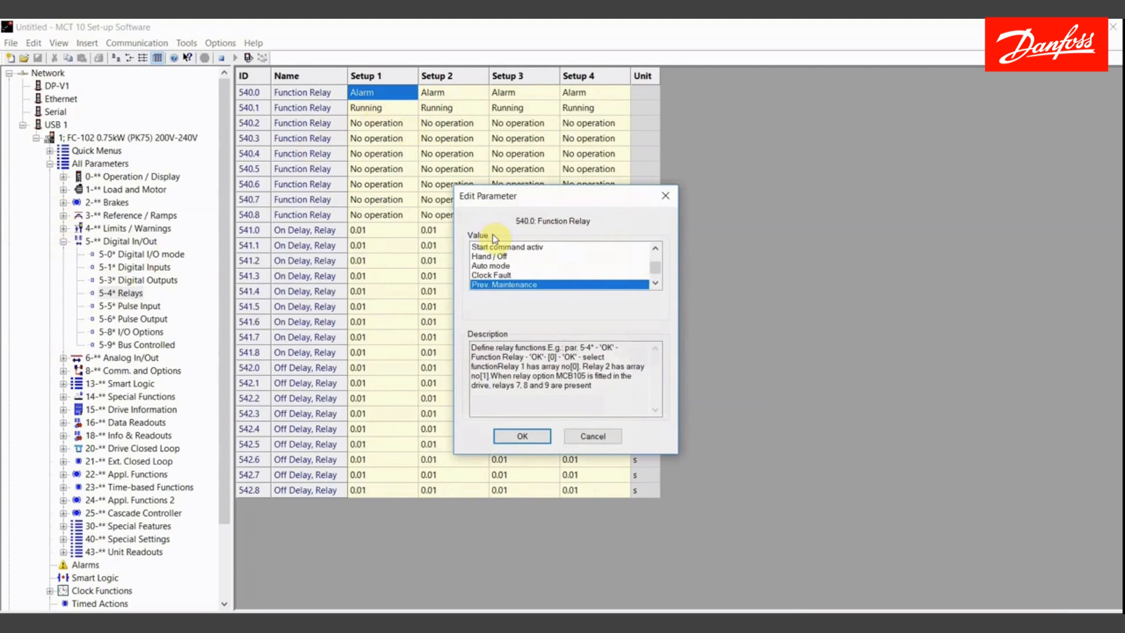
click(523, 441)
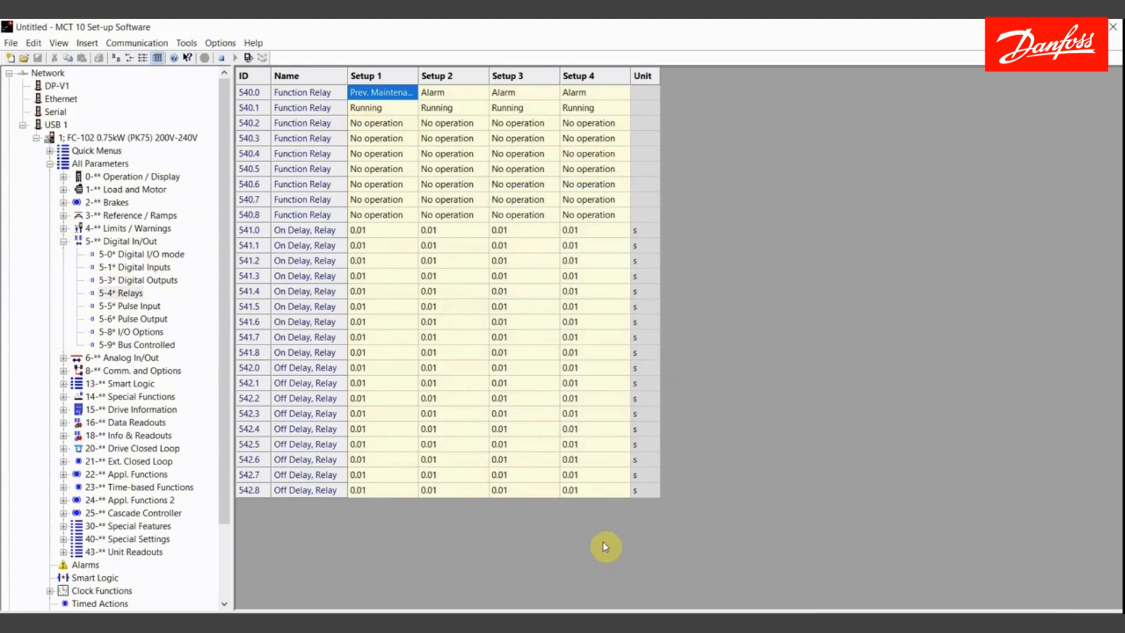
- Collapse the parameter groups and return to the Preventive Maintenance overview
click(63, 243)
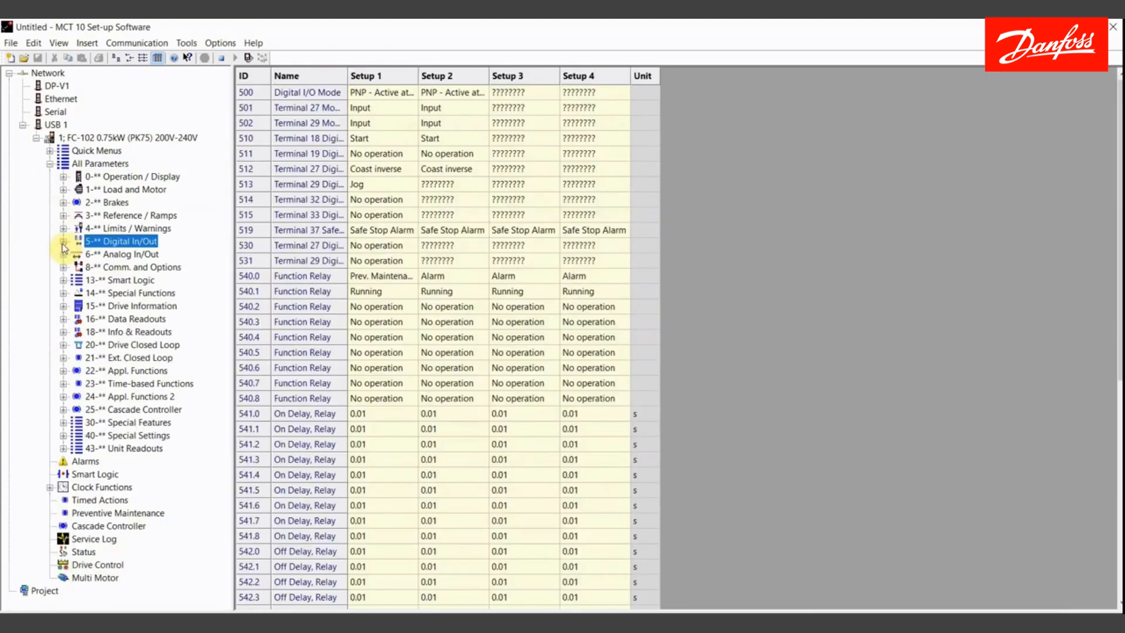
click(50, 165)
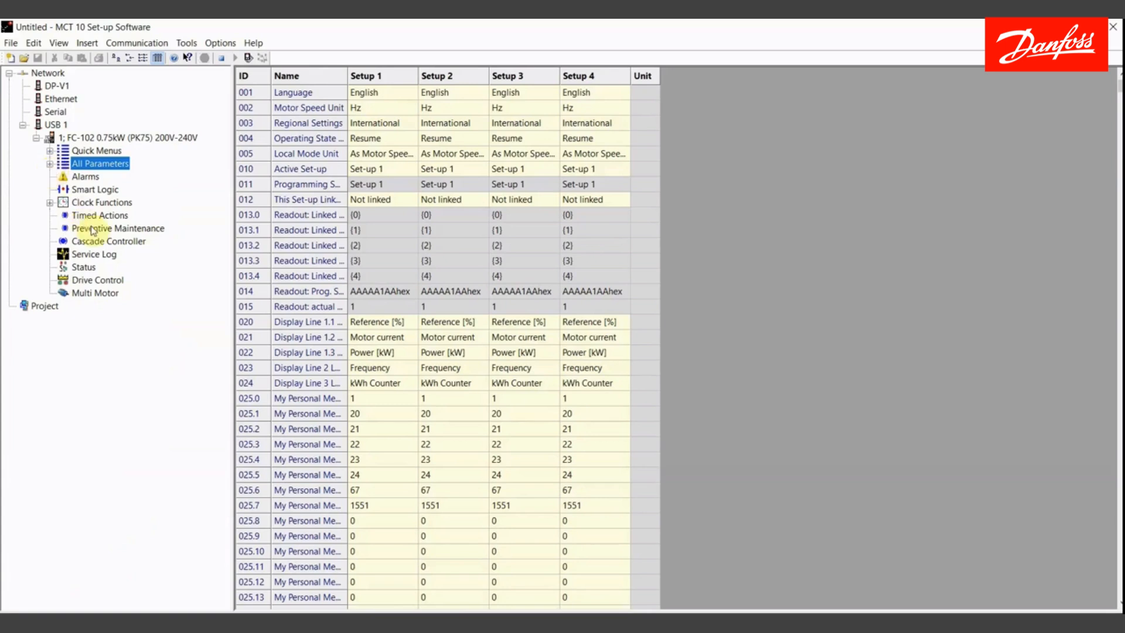
click(93, 229)
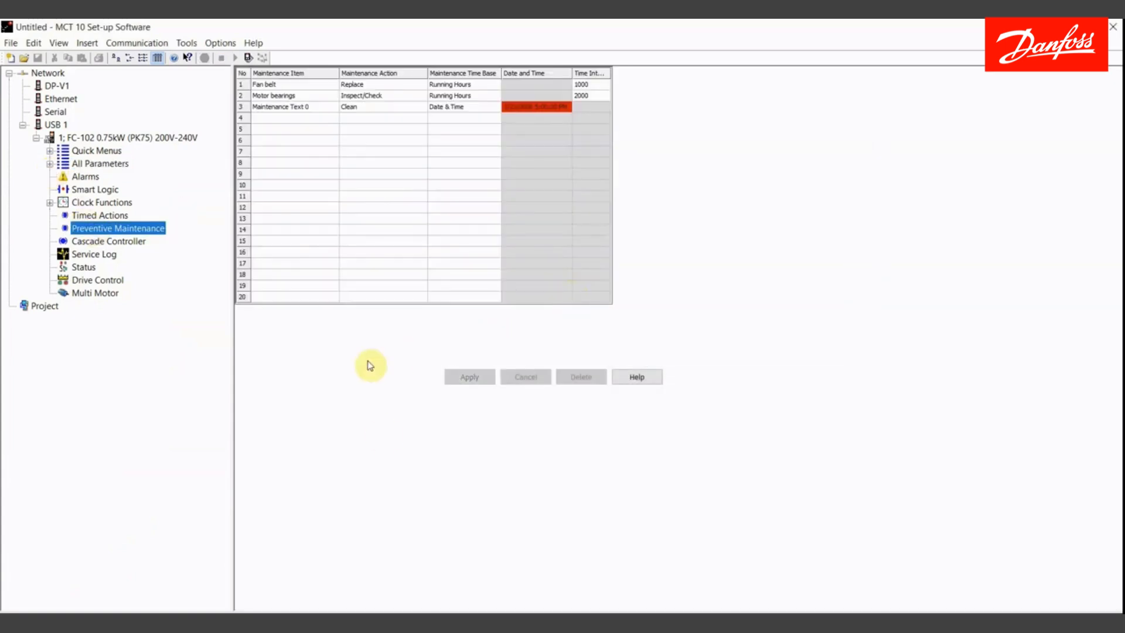